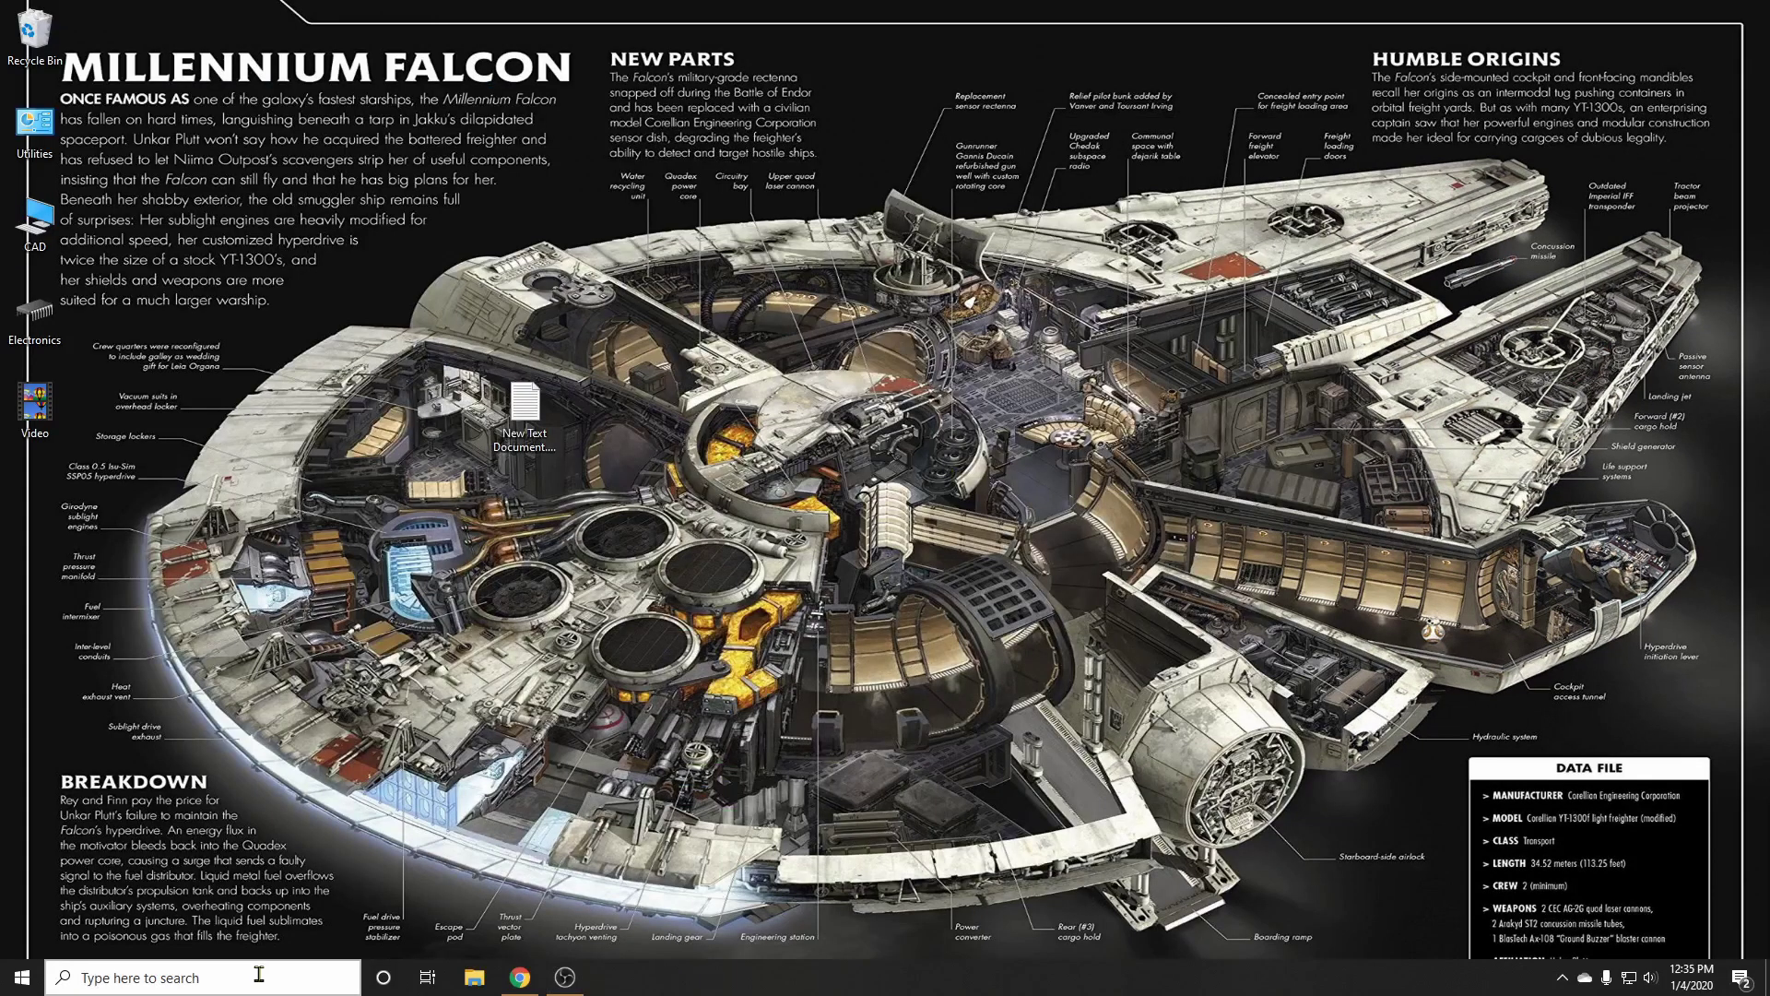
Step: Search the taskbar for '3d' to launch 3D Builder
click(258, 977)
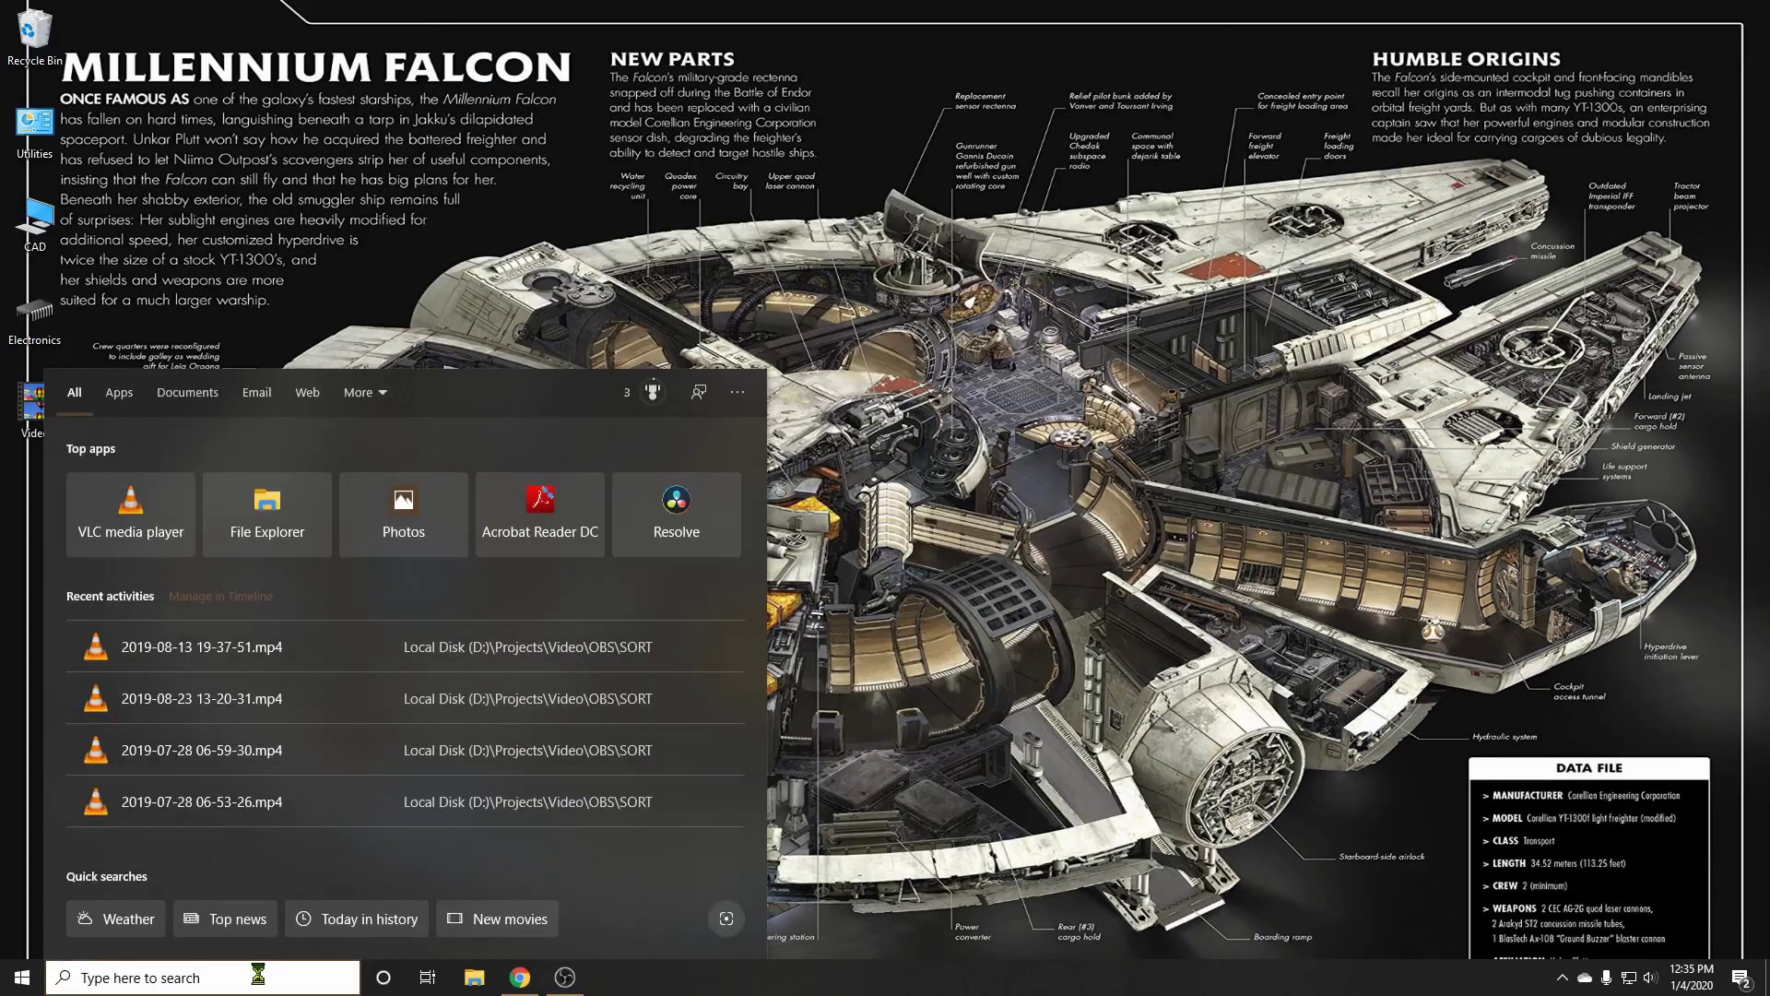
text(3d)
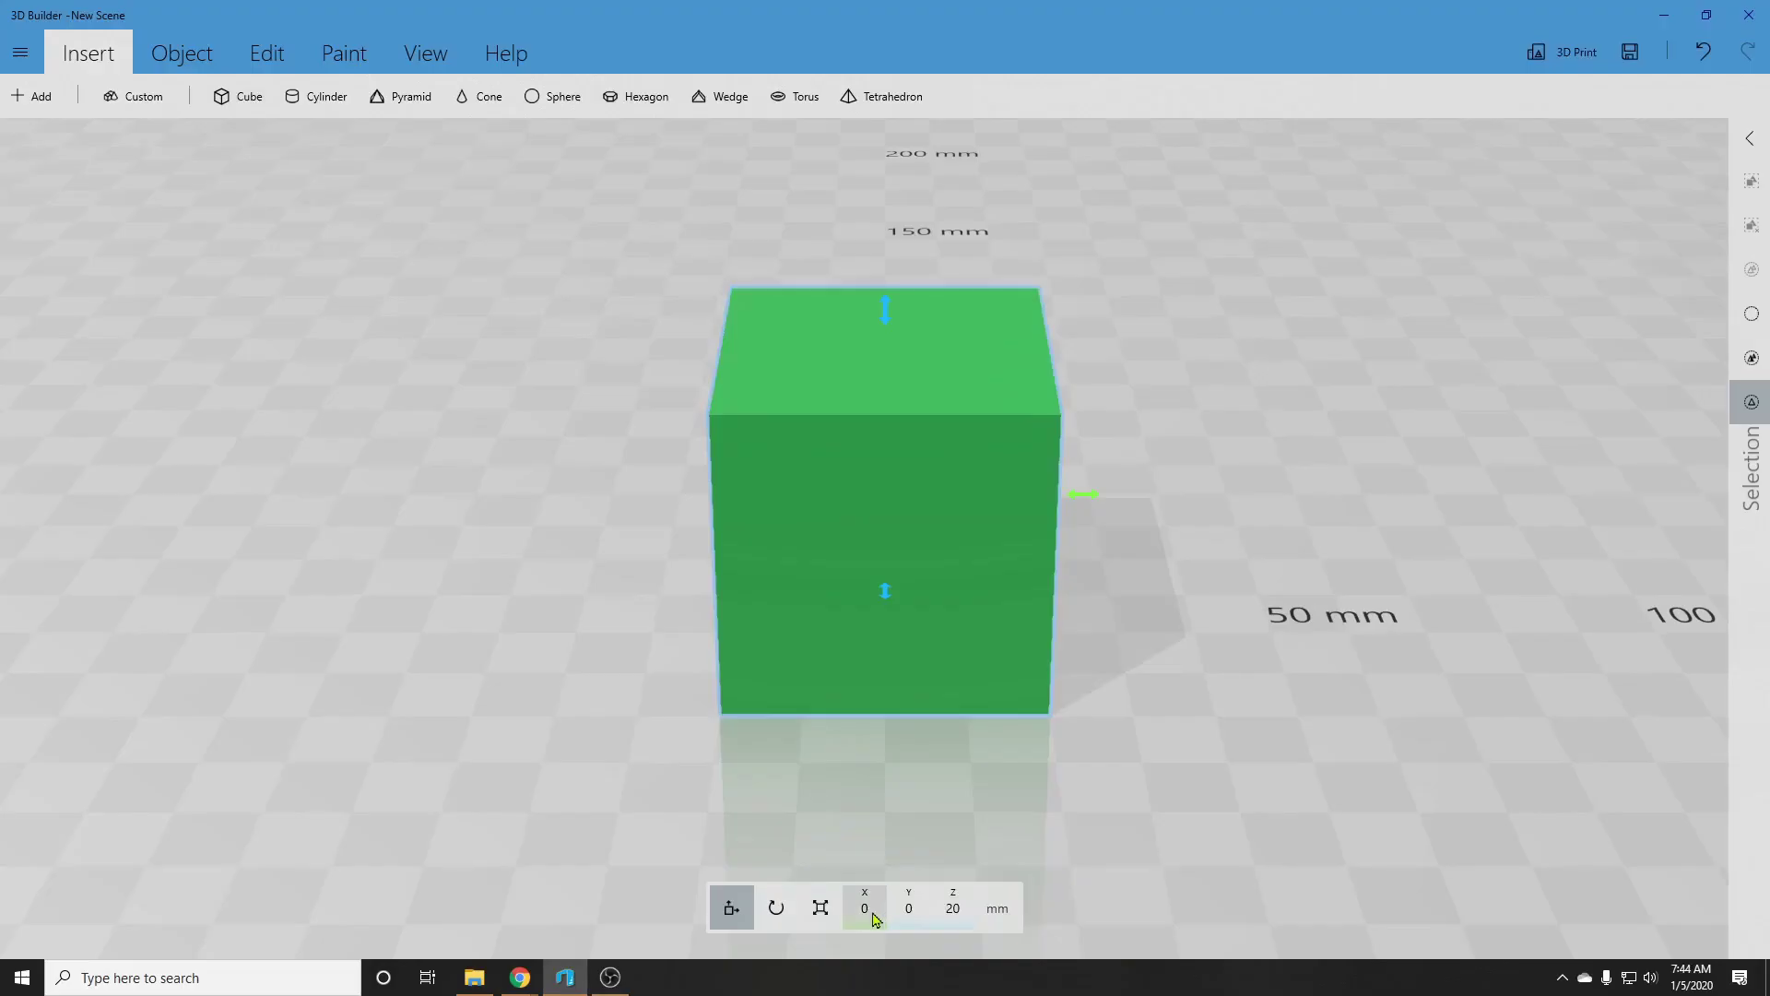
Step: Resize the starting cube to a 24 × 18 × 40 mm box by setting Y to 18
click(866, 909)
click(821, 907)
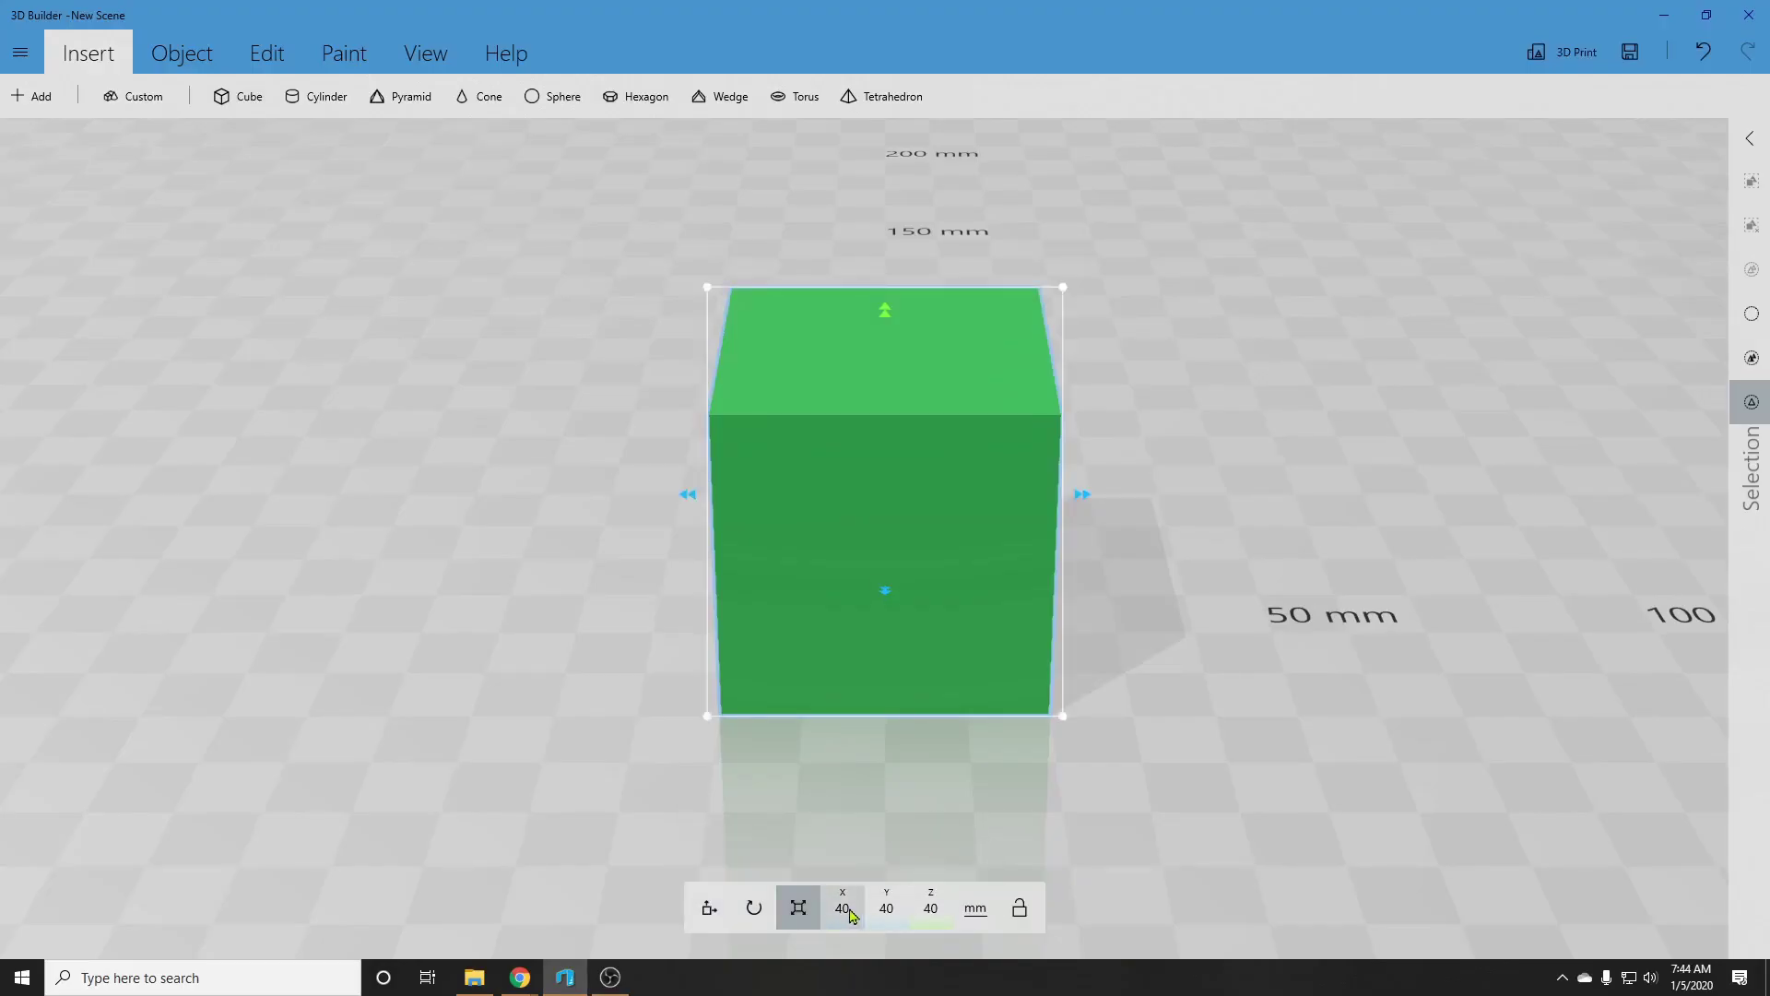
scroll(851, 909, down, 8)
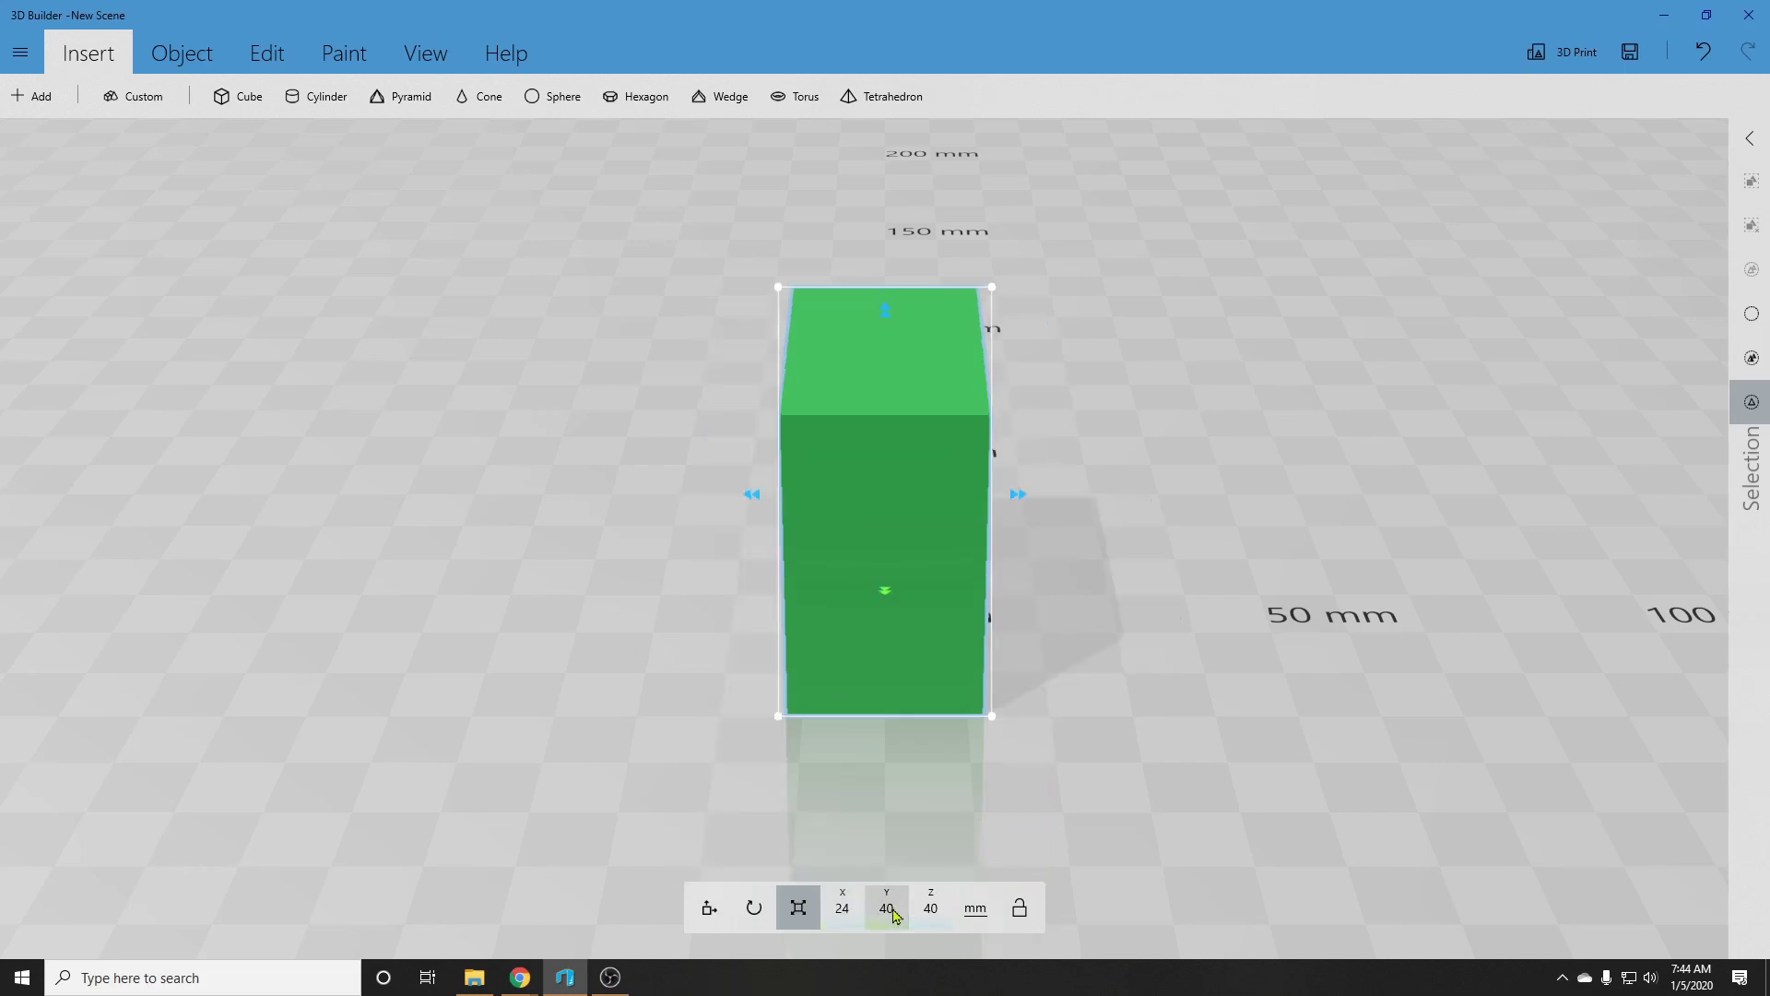
click(893, 912)
text(18)
key(Return)
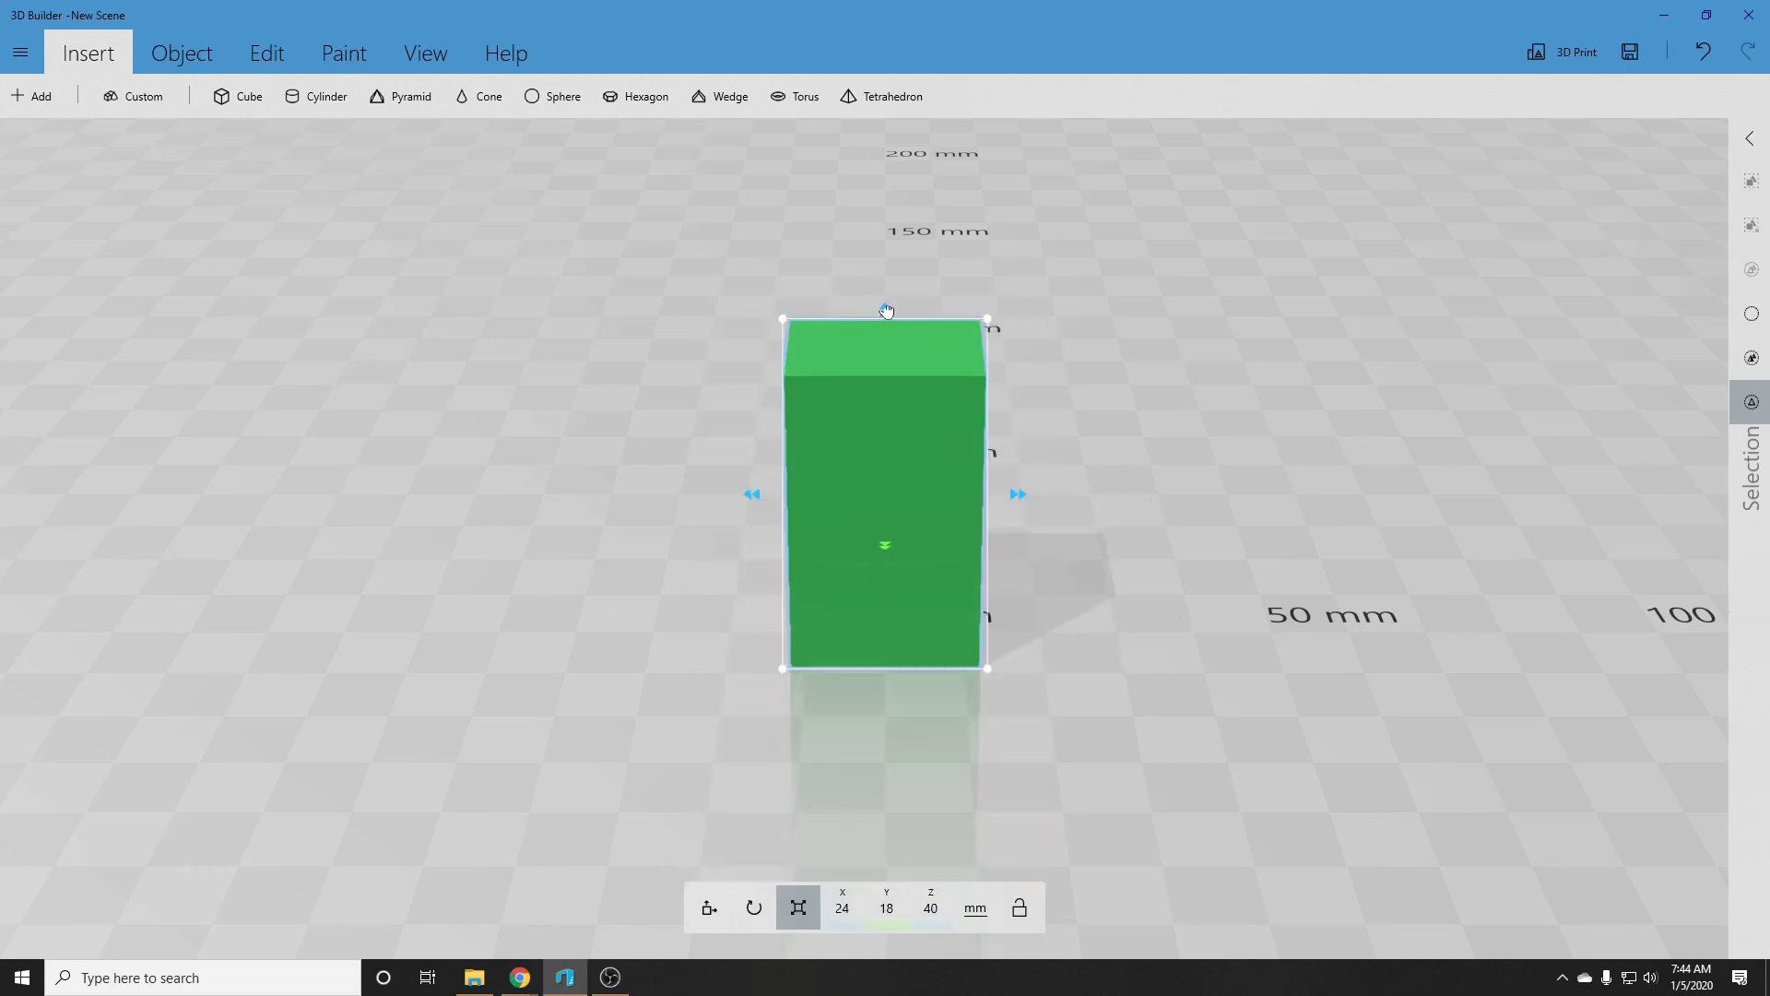
Step: Insert a new cube and size it to 12.1 × 4.5 × 12 mm
click(235, 100)
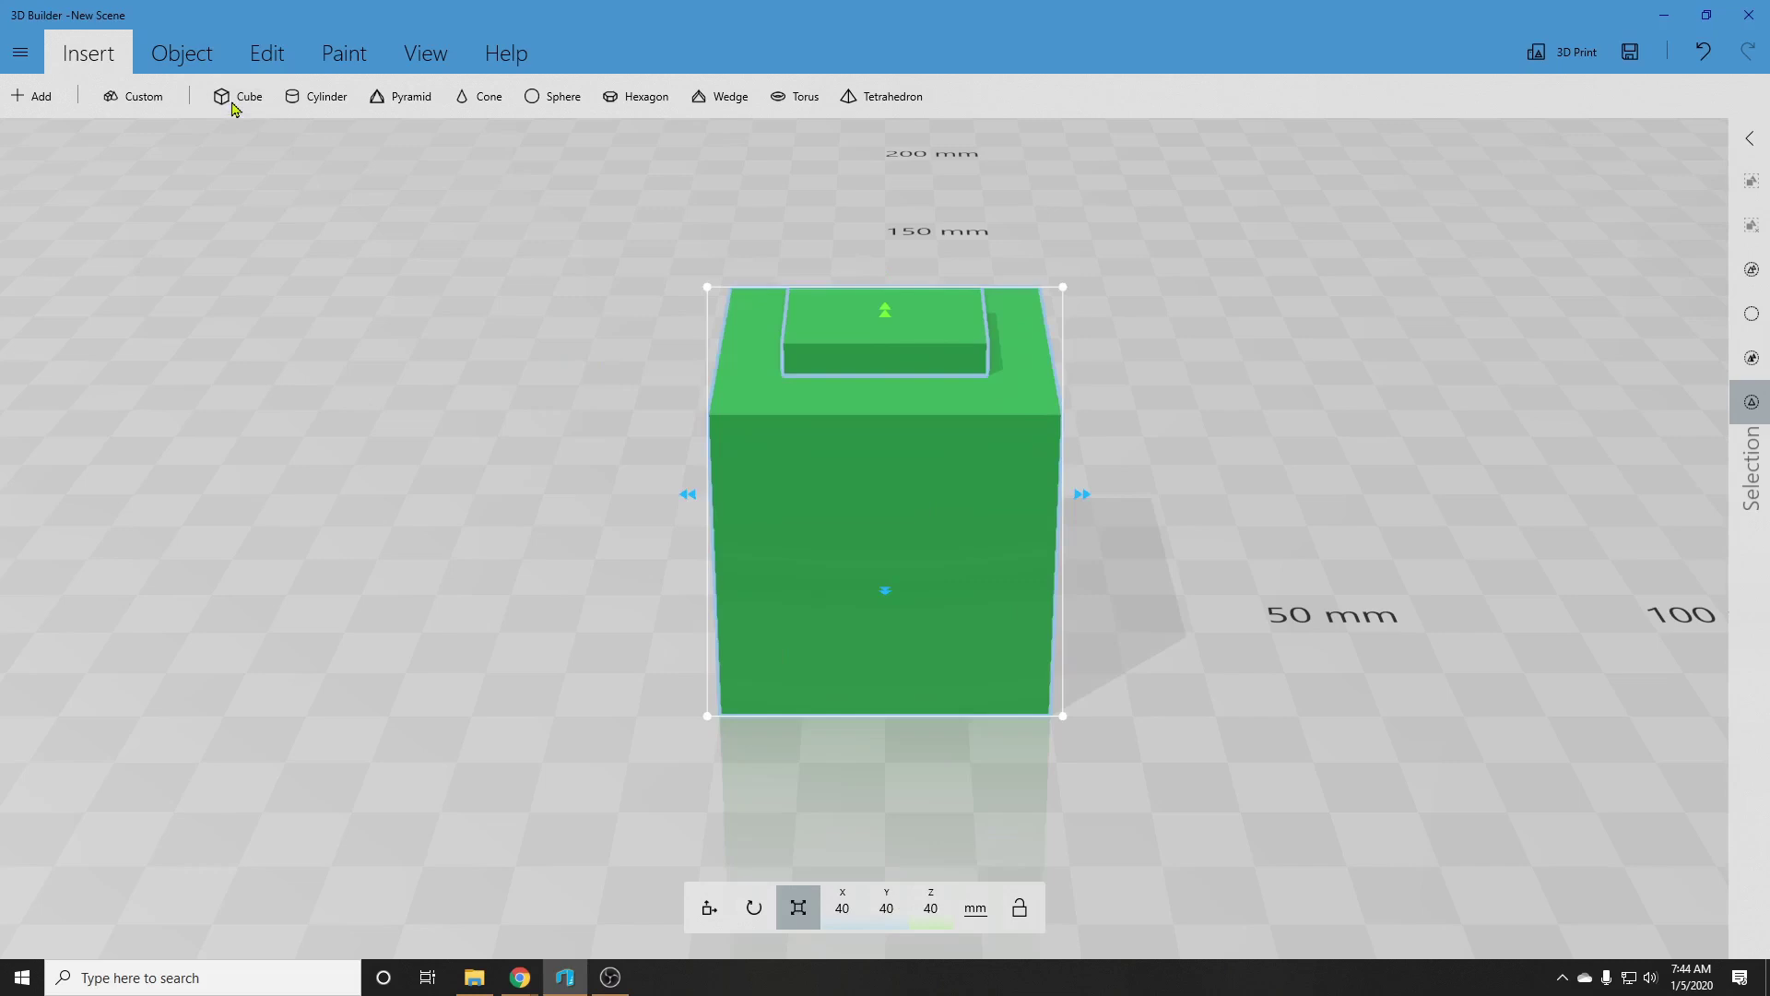
click(848, 919)
text(12.1)
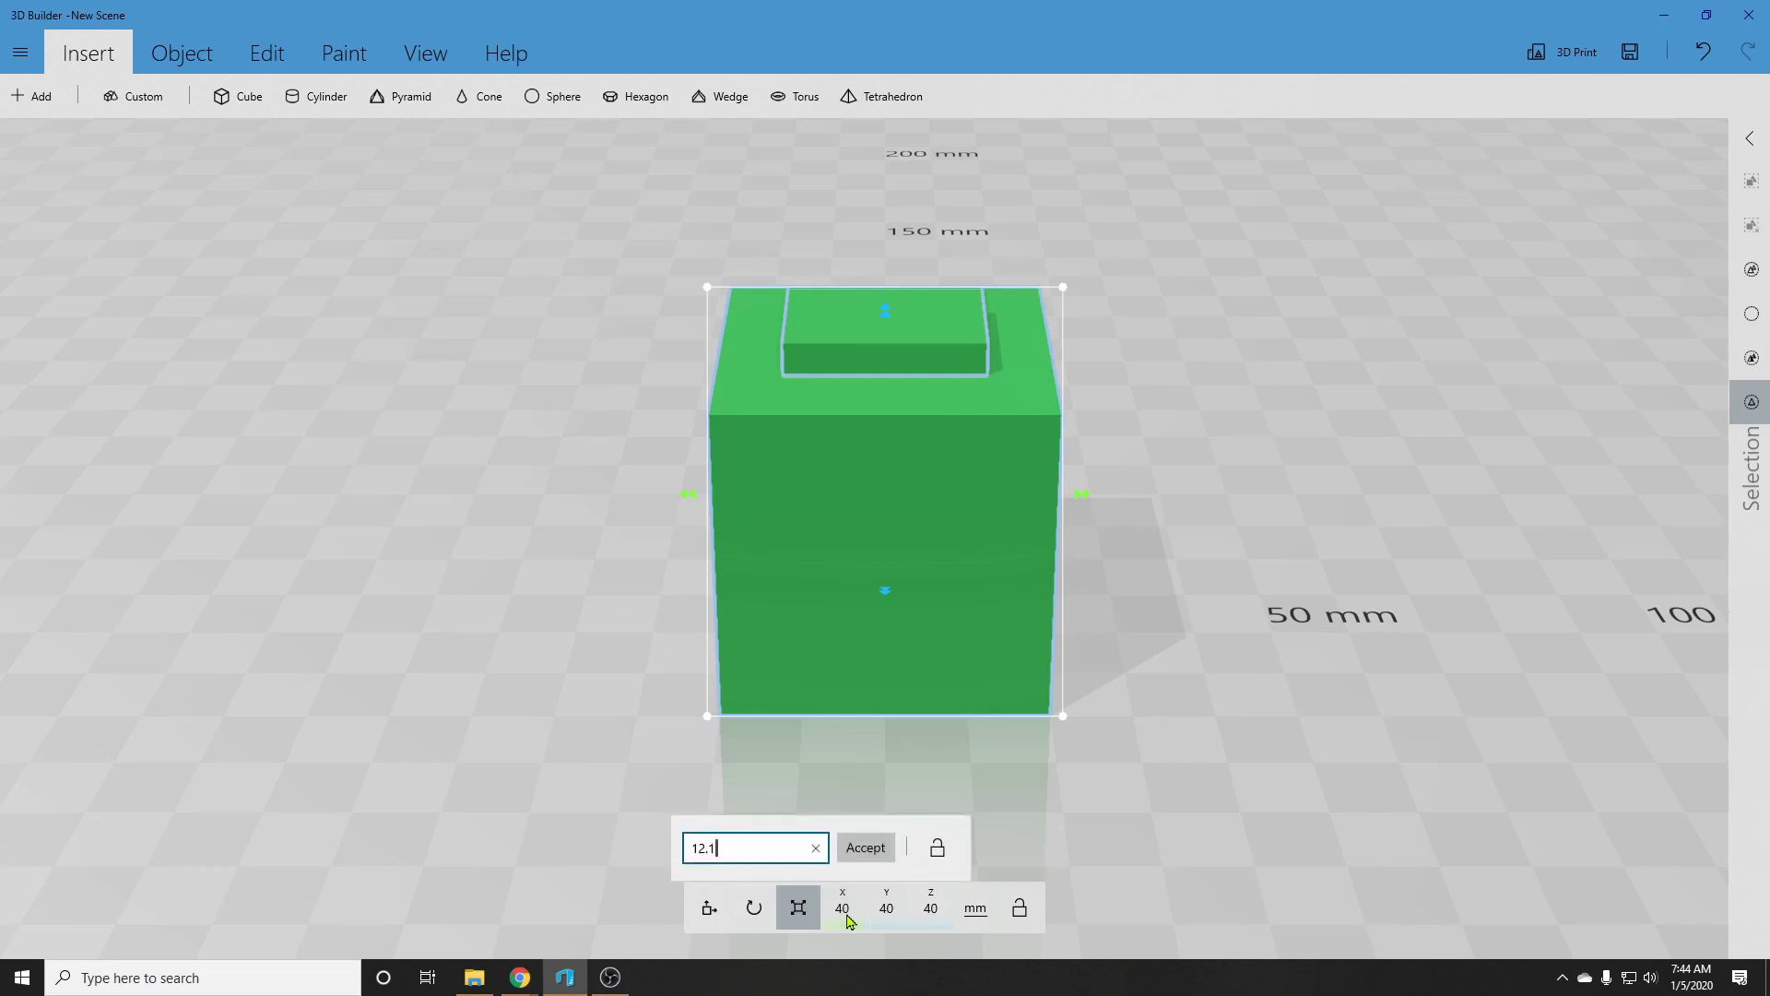
key(Return)
click(888, 915)
text(4.5)
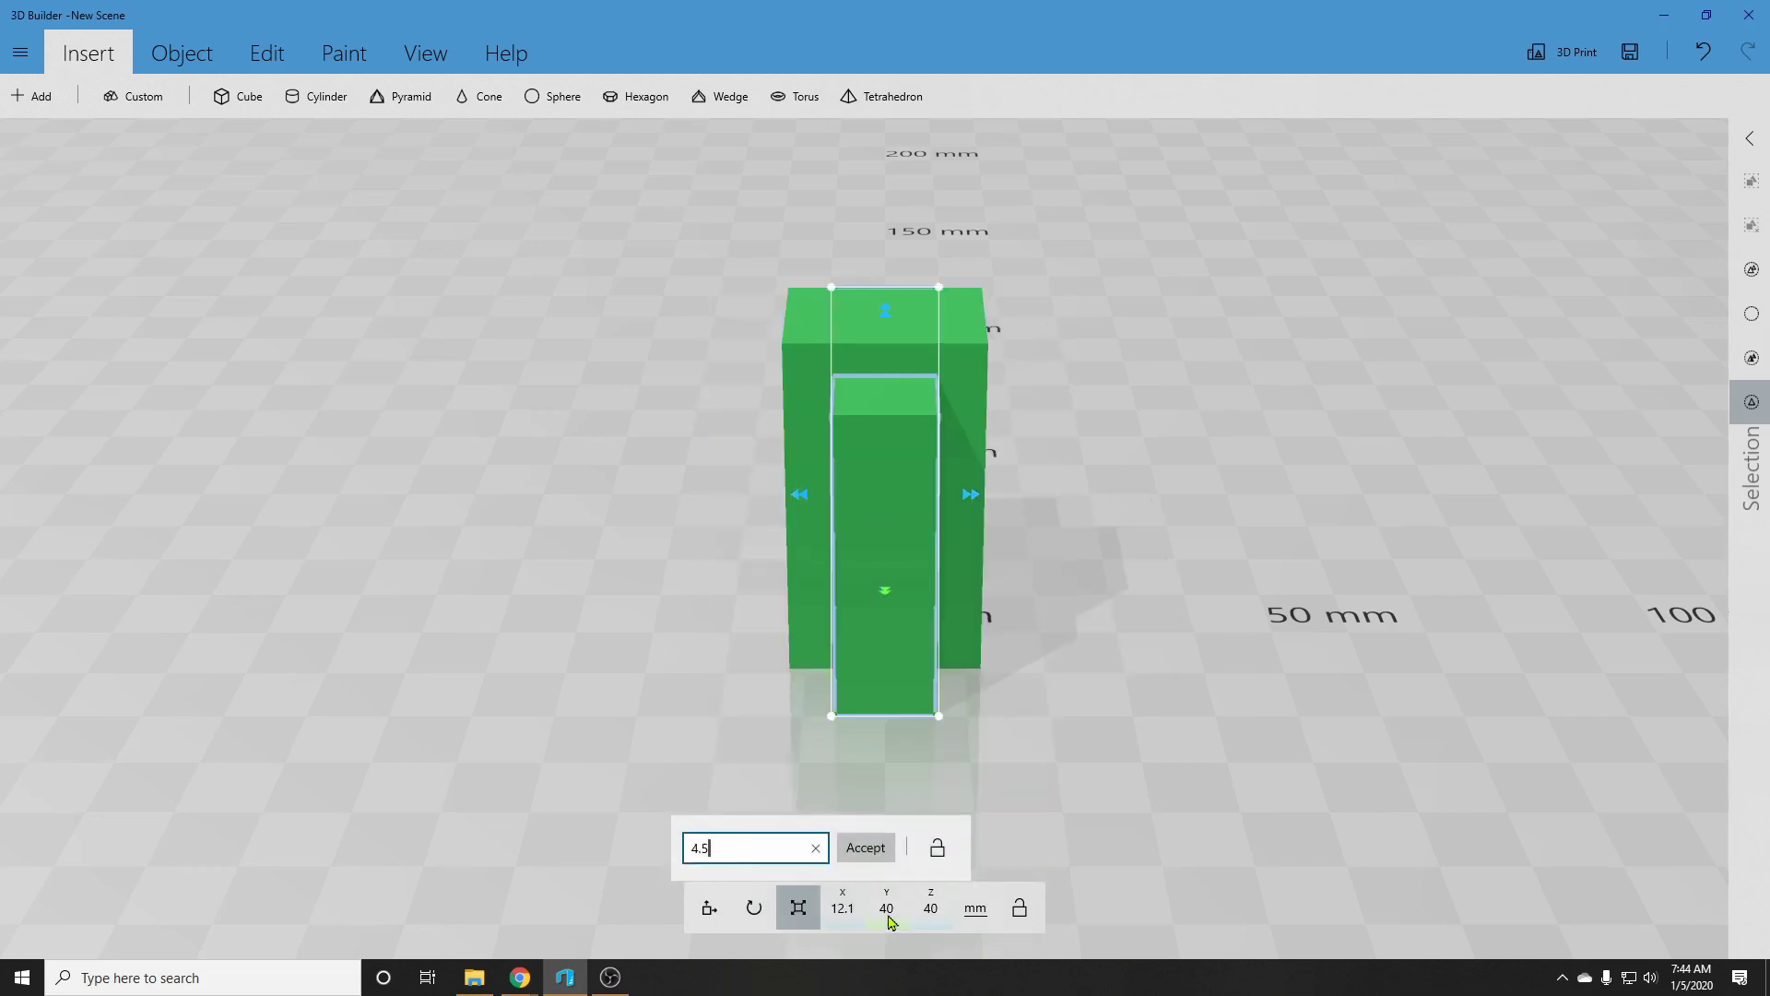
key(Return)
click(932, 913)
text(12)
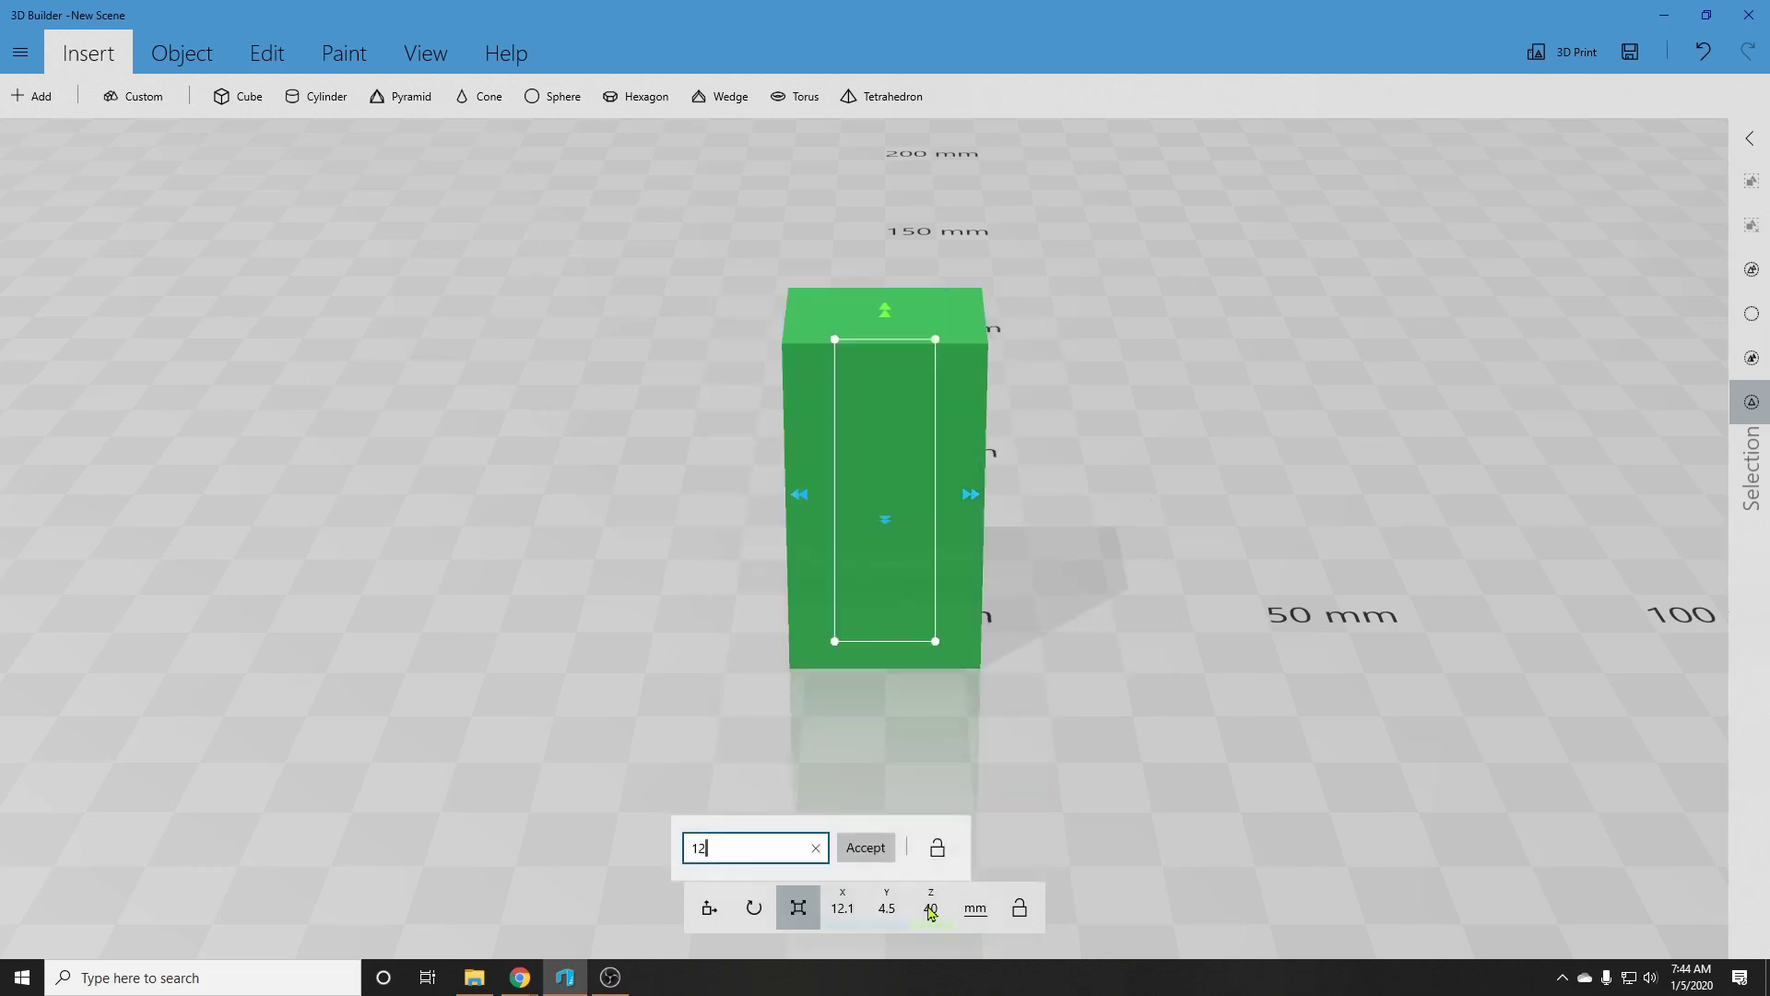
key(Return)
Step: Move the small box to the right and place a duplicate beside the tall box
click(708, 908)
drag(885, 493, 1097, 509)
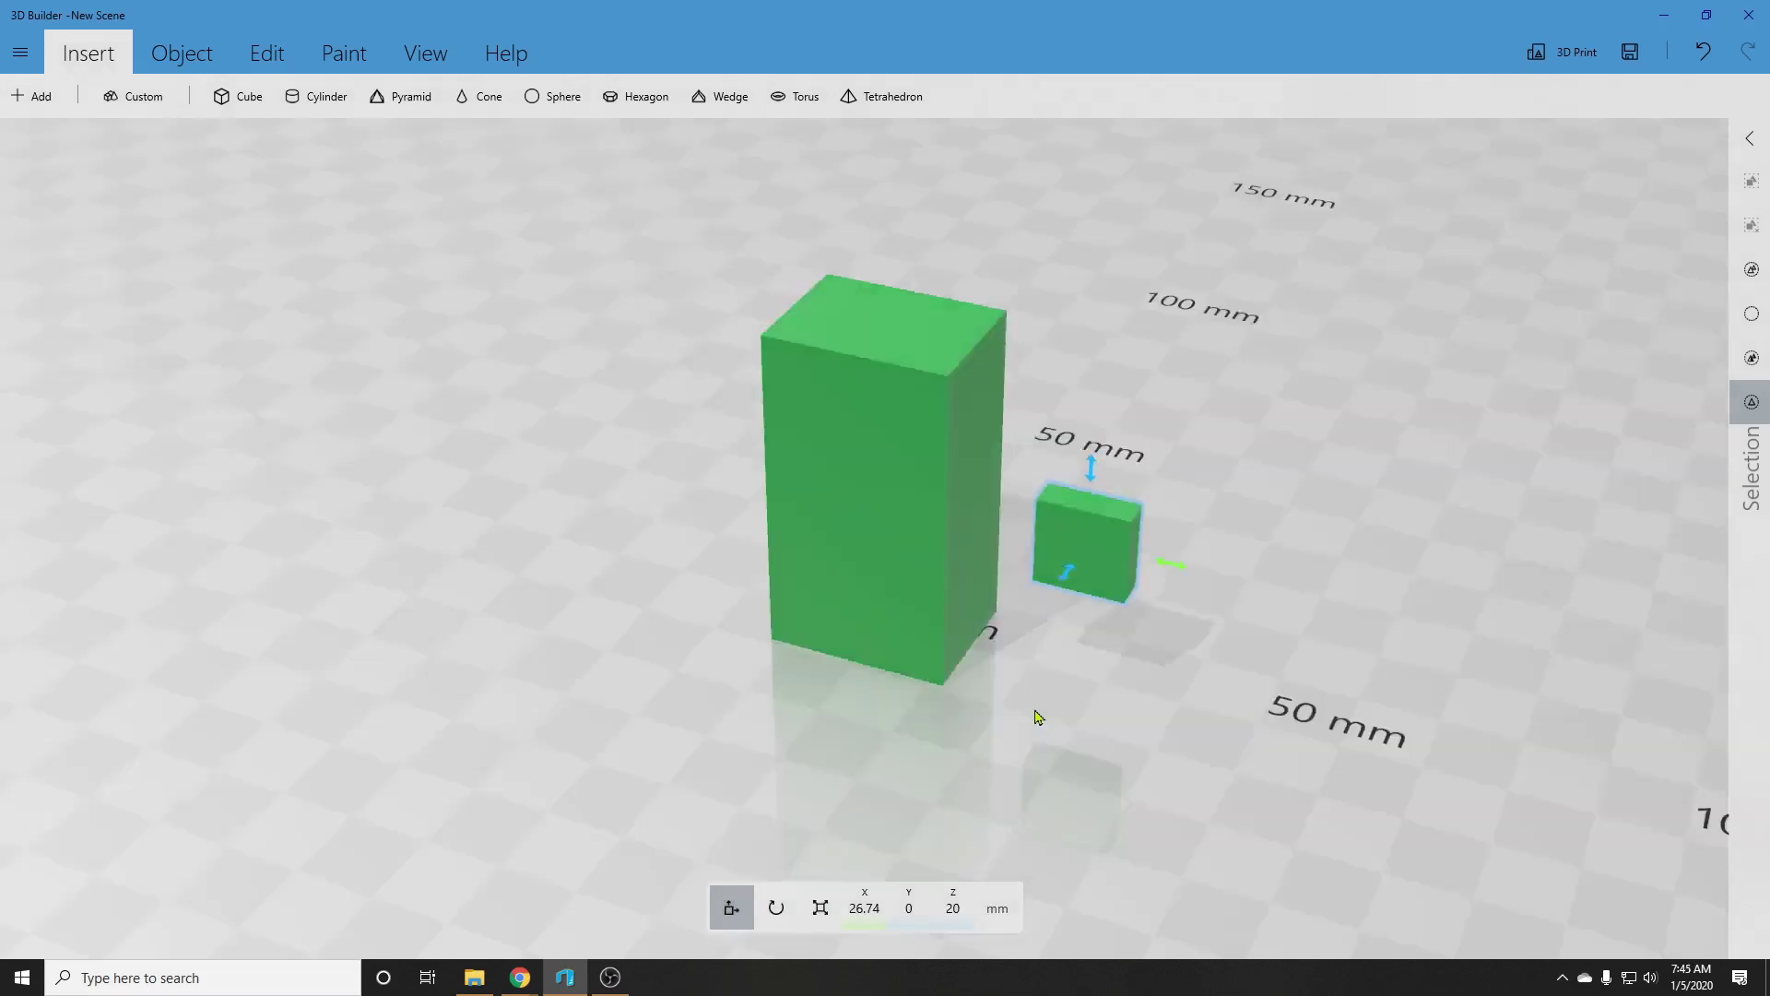
key(ctrl+d)
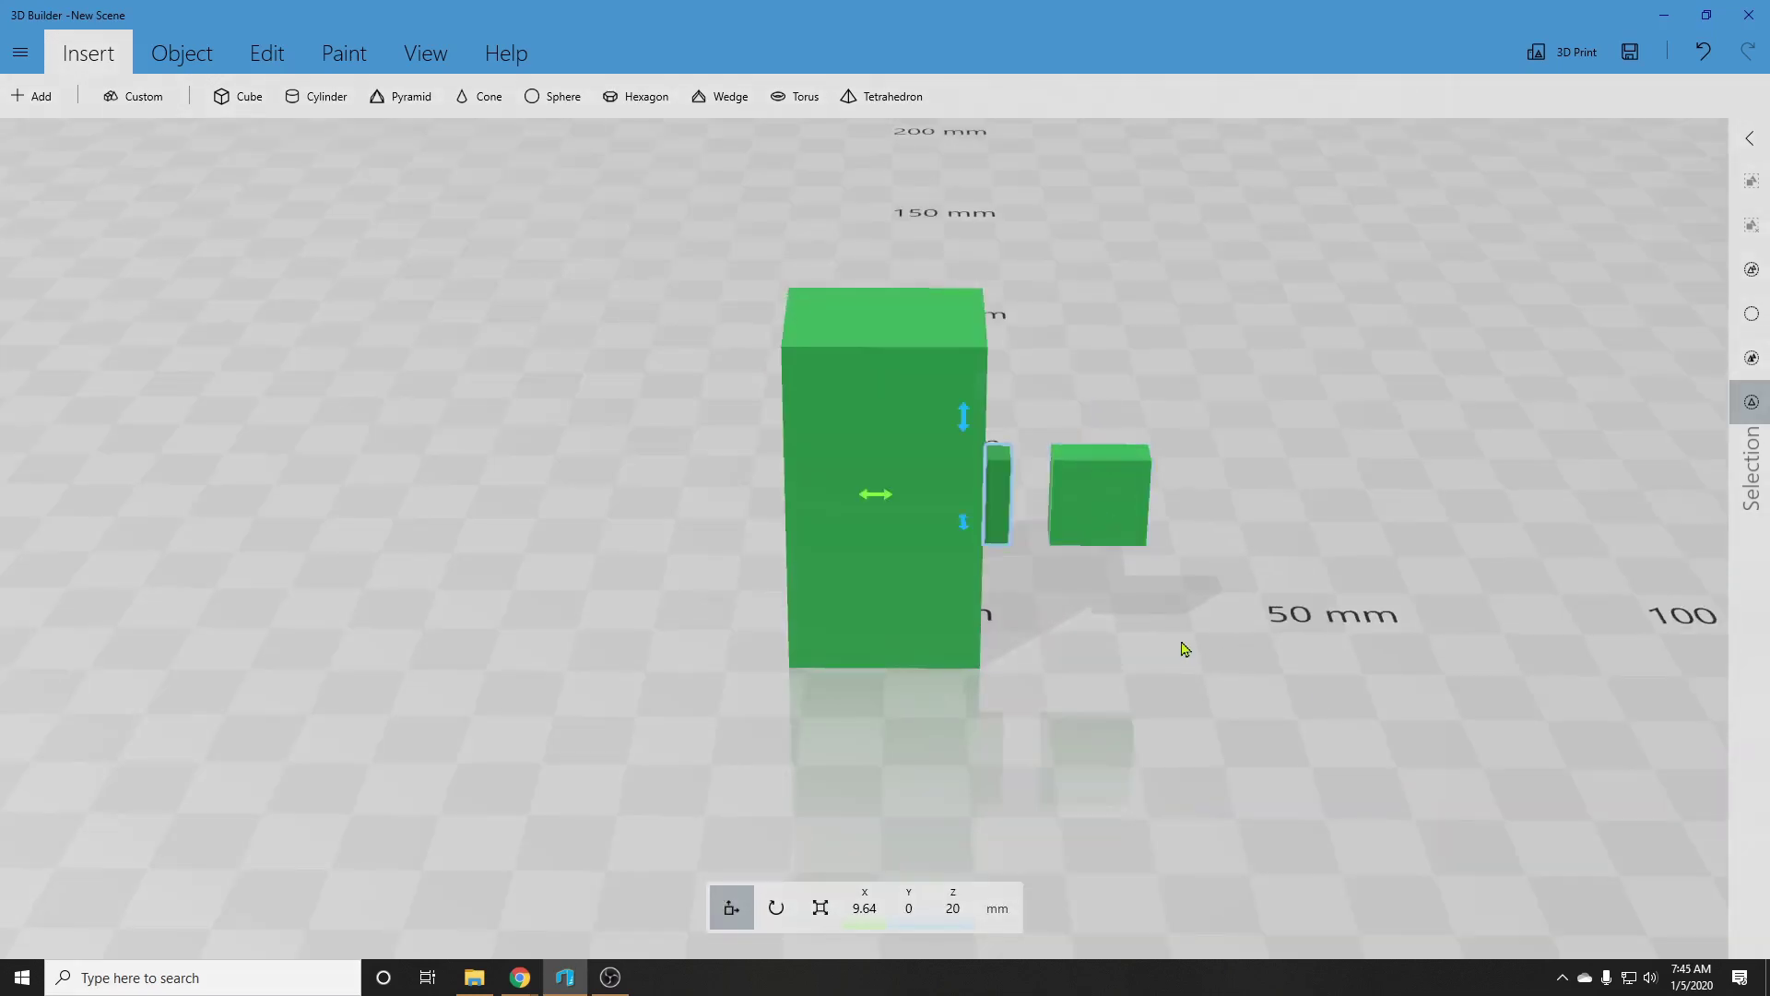
drag(1188, 611, 1340, 593)
Step: Insert a third cube, make it a thin 2.1 × 24 mm slab, and move it right
click(687, 461)
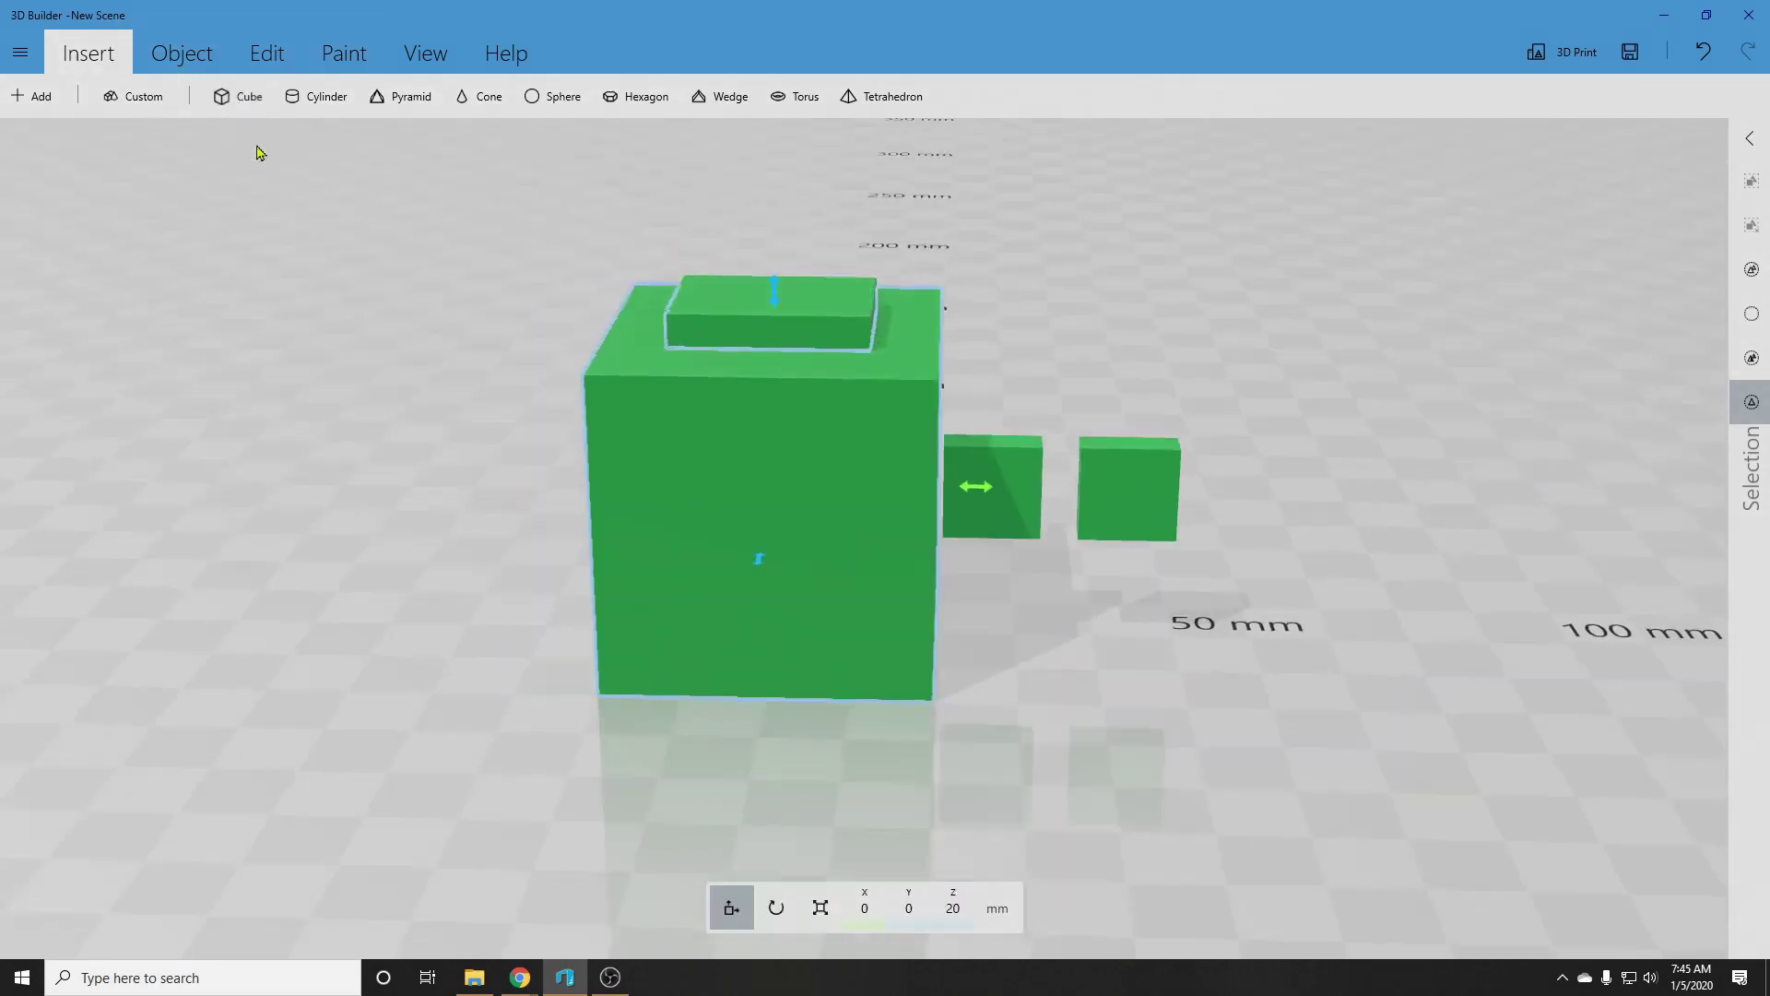
click(798, 908)
click(843, 908)
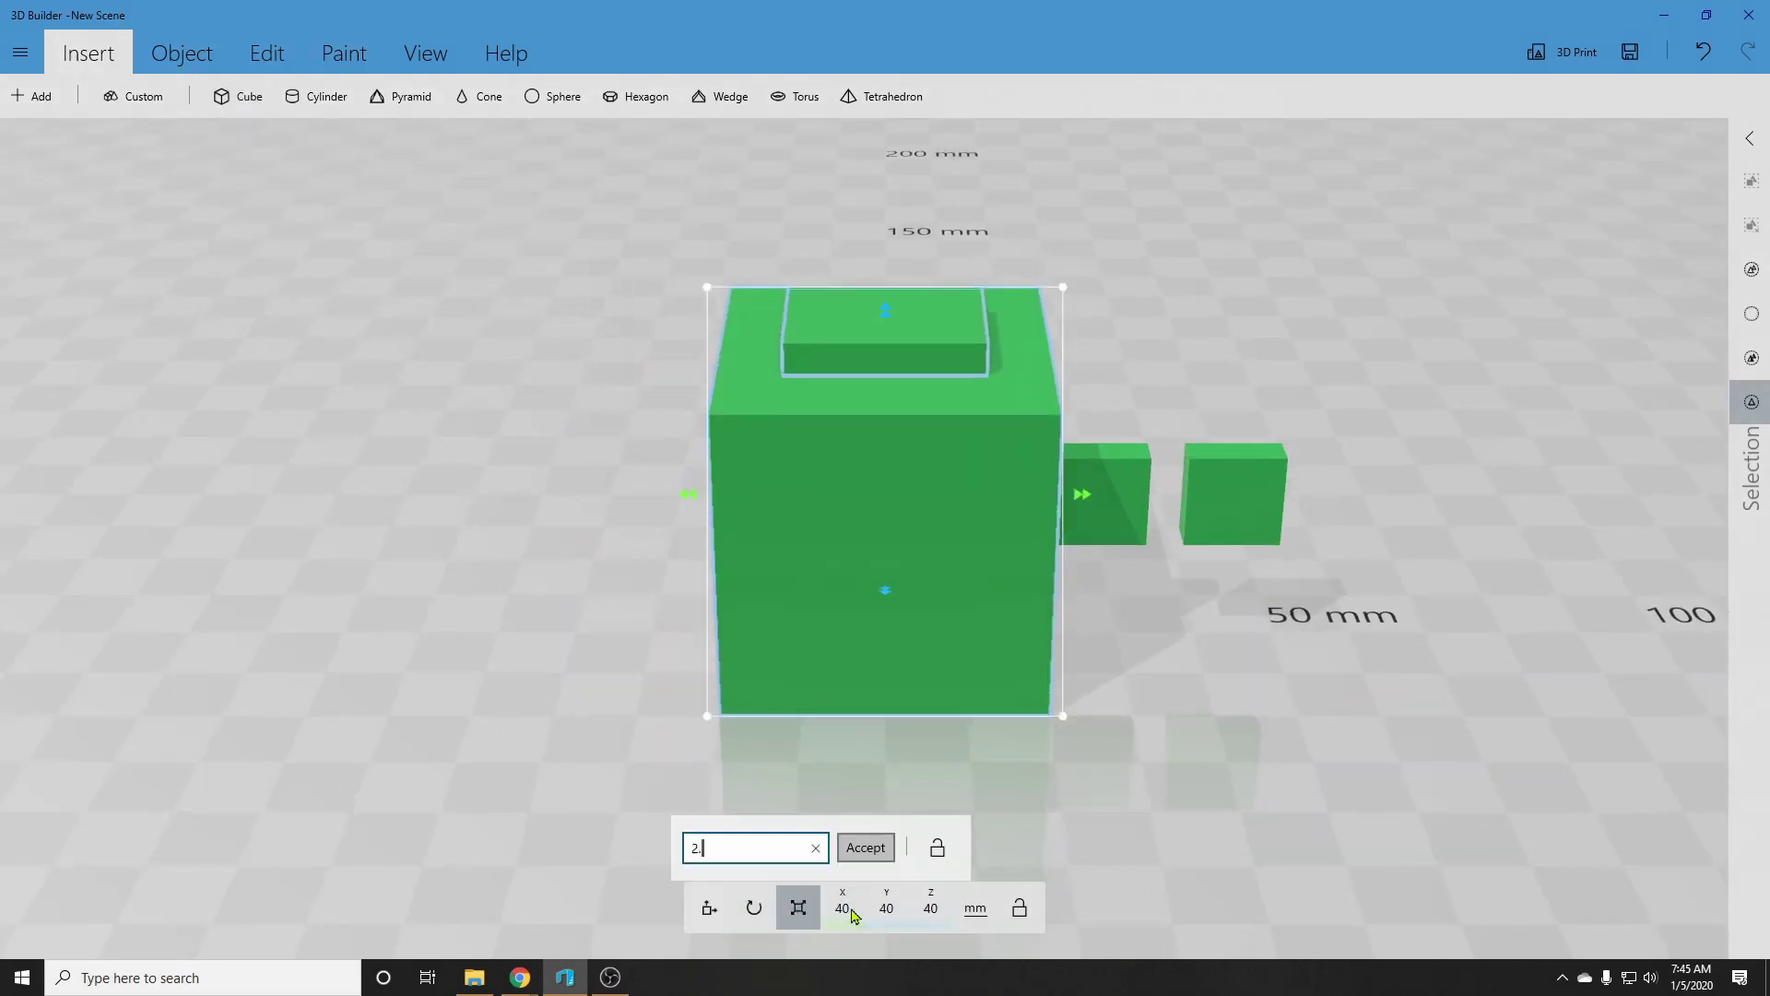
text(2.1)
key(Return)
click(887, 911)
text(2)
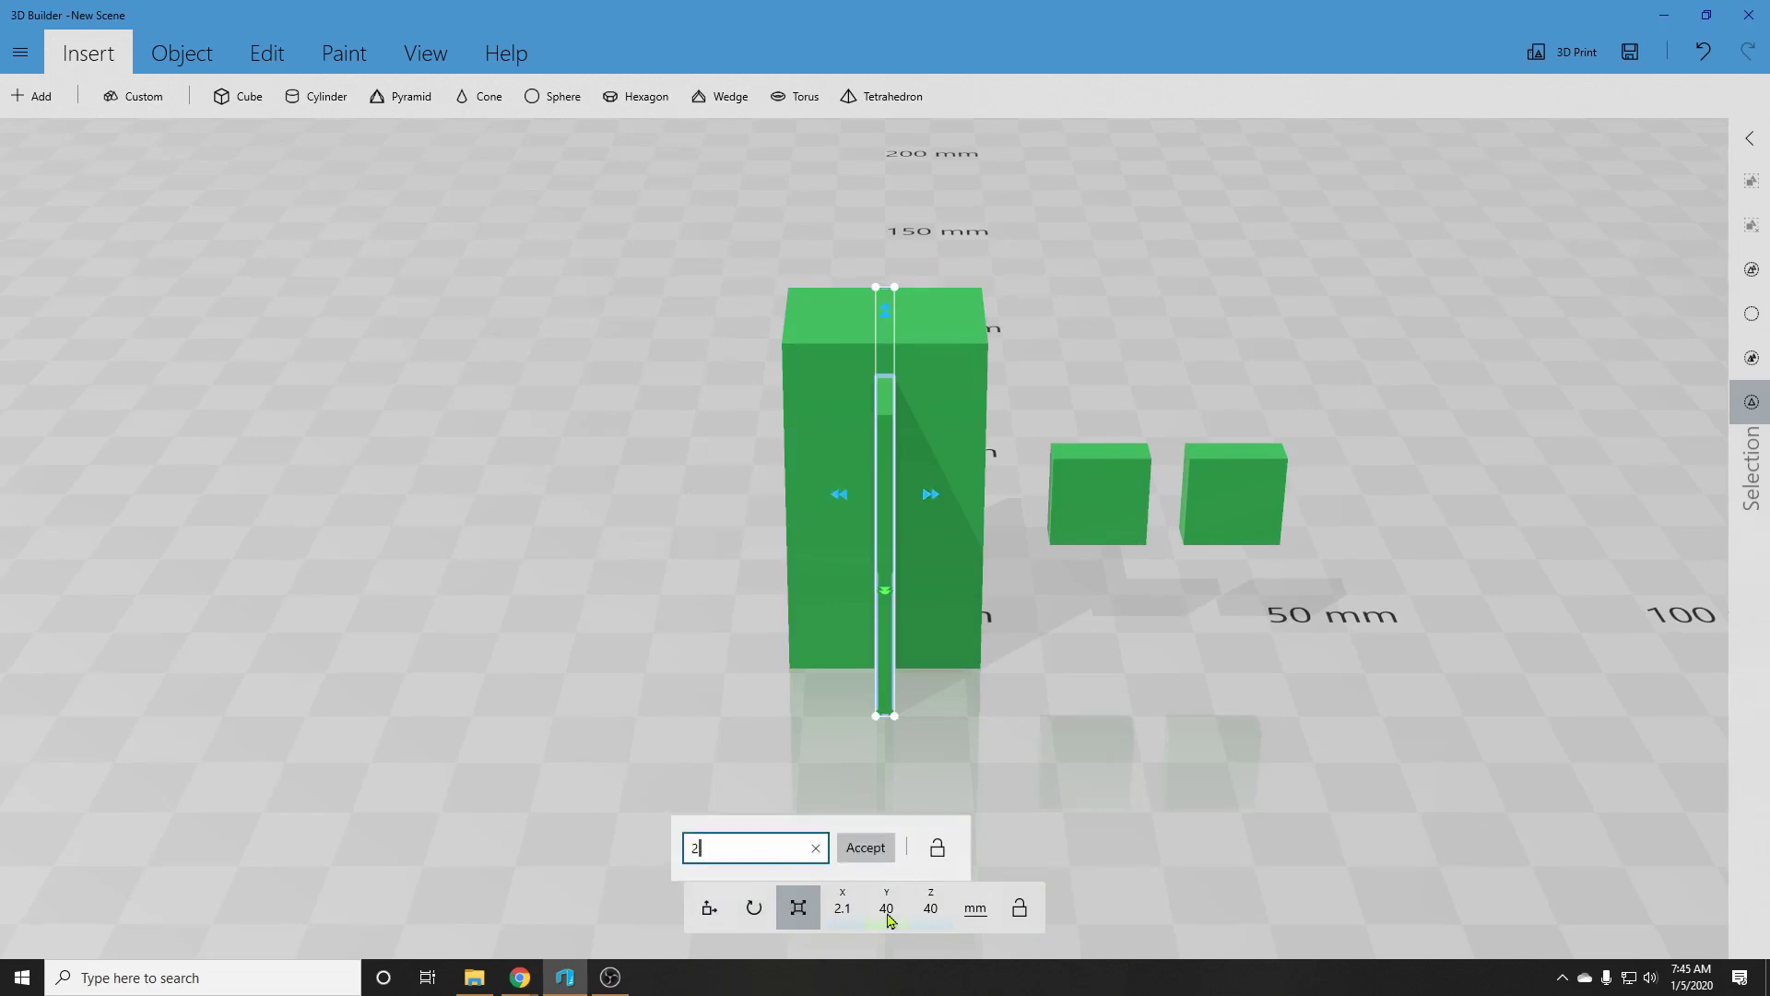
key(Return)
click(931, 908)
text(10)
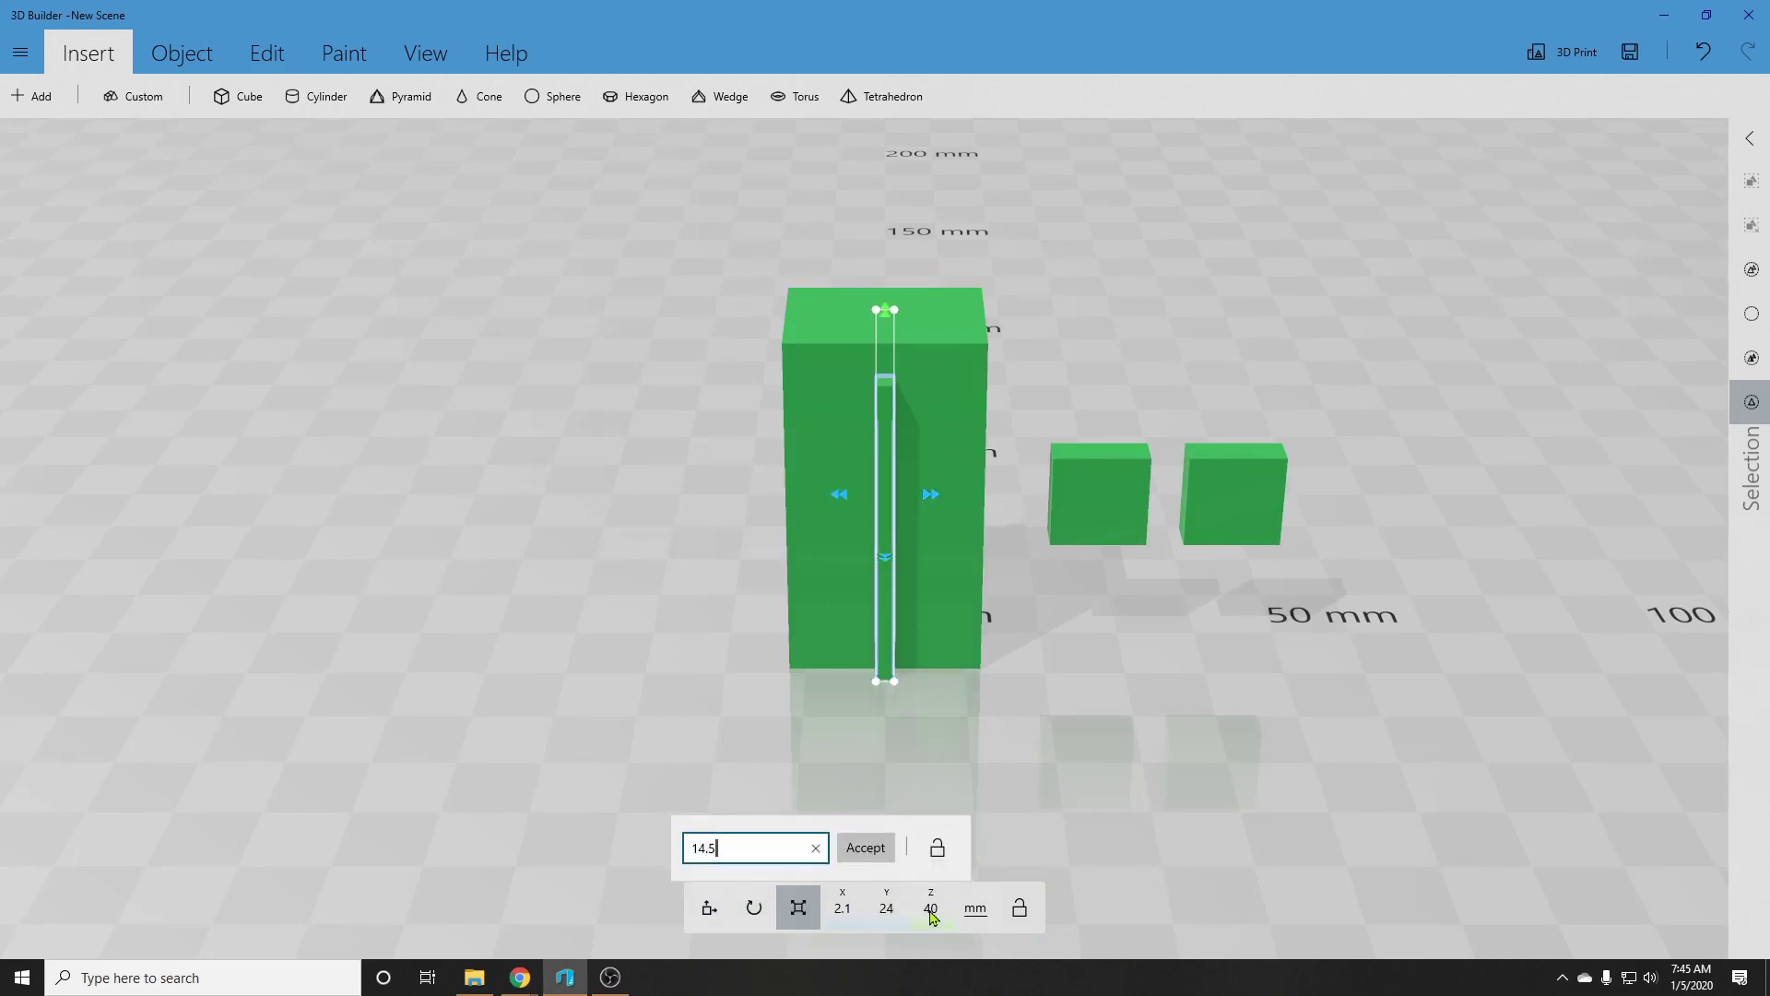
key(Return)
click(709, 908)
drag(945, 502, 1374, 557)
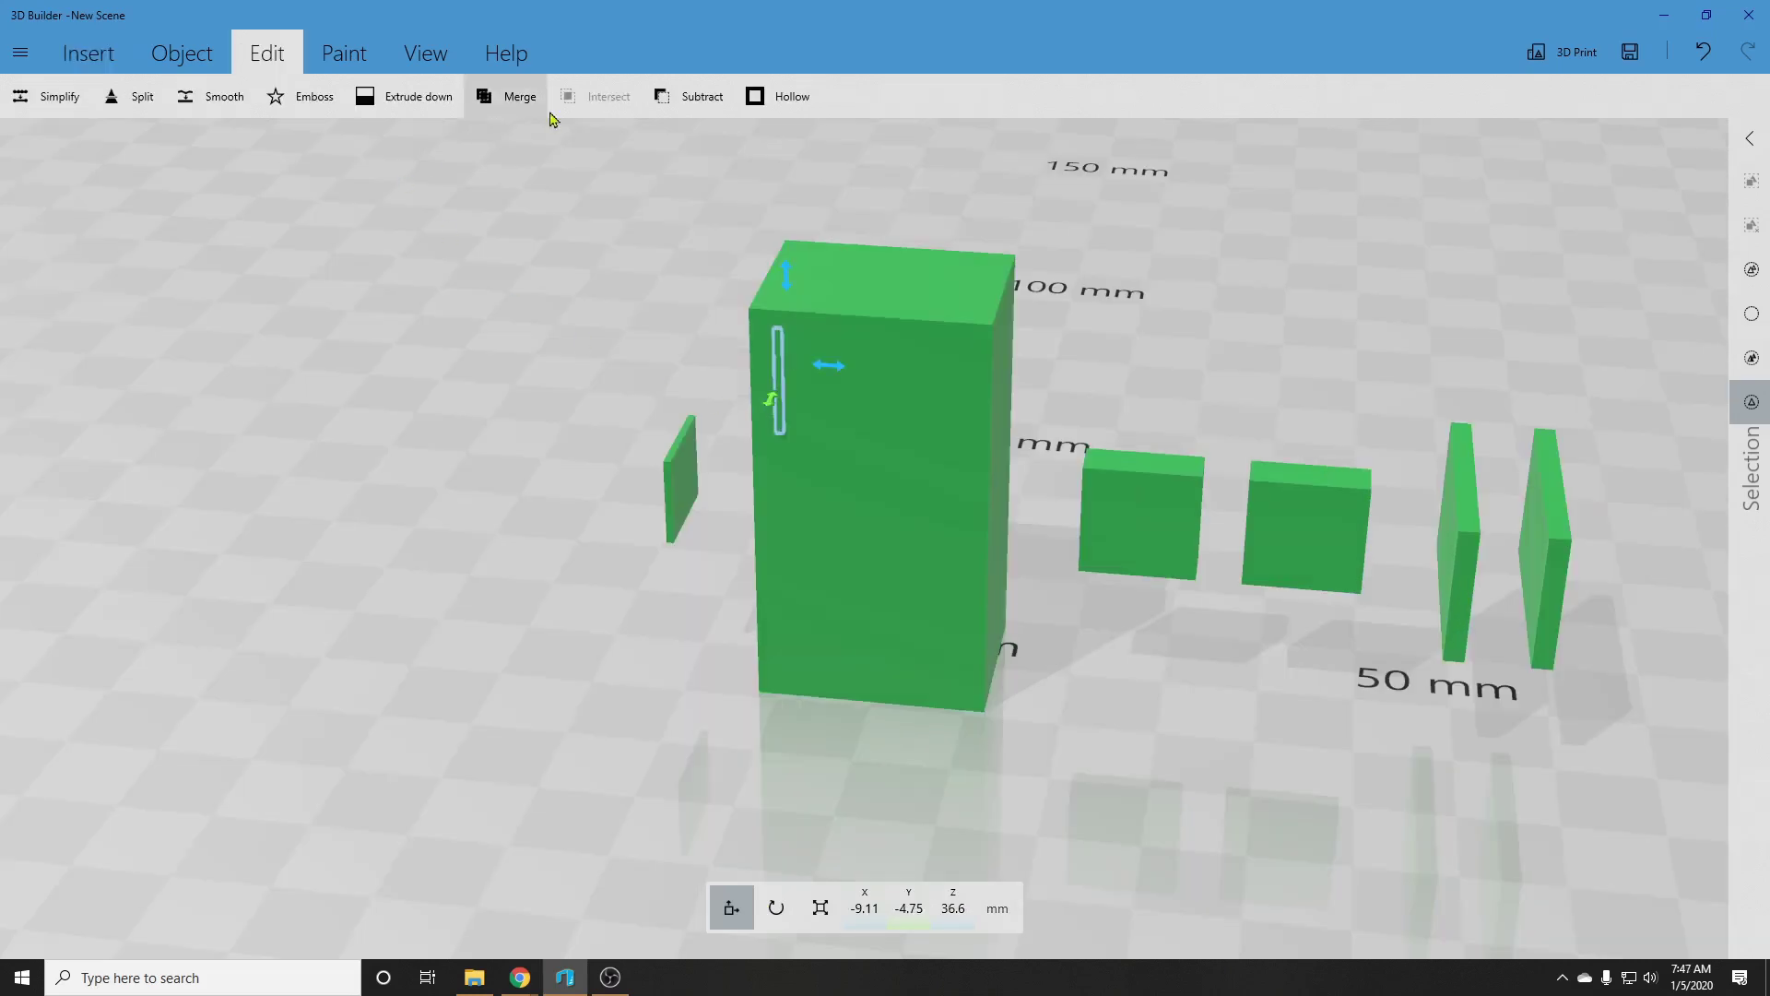
Step: Thin the small block along X and subtract it from the tall box
scroll(692, 276, up, 3)
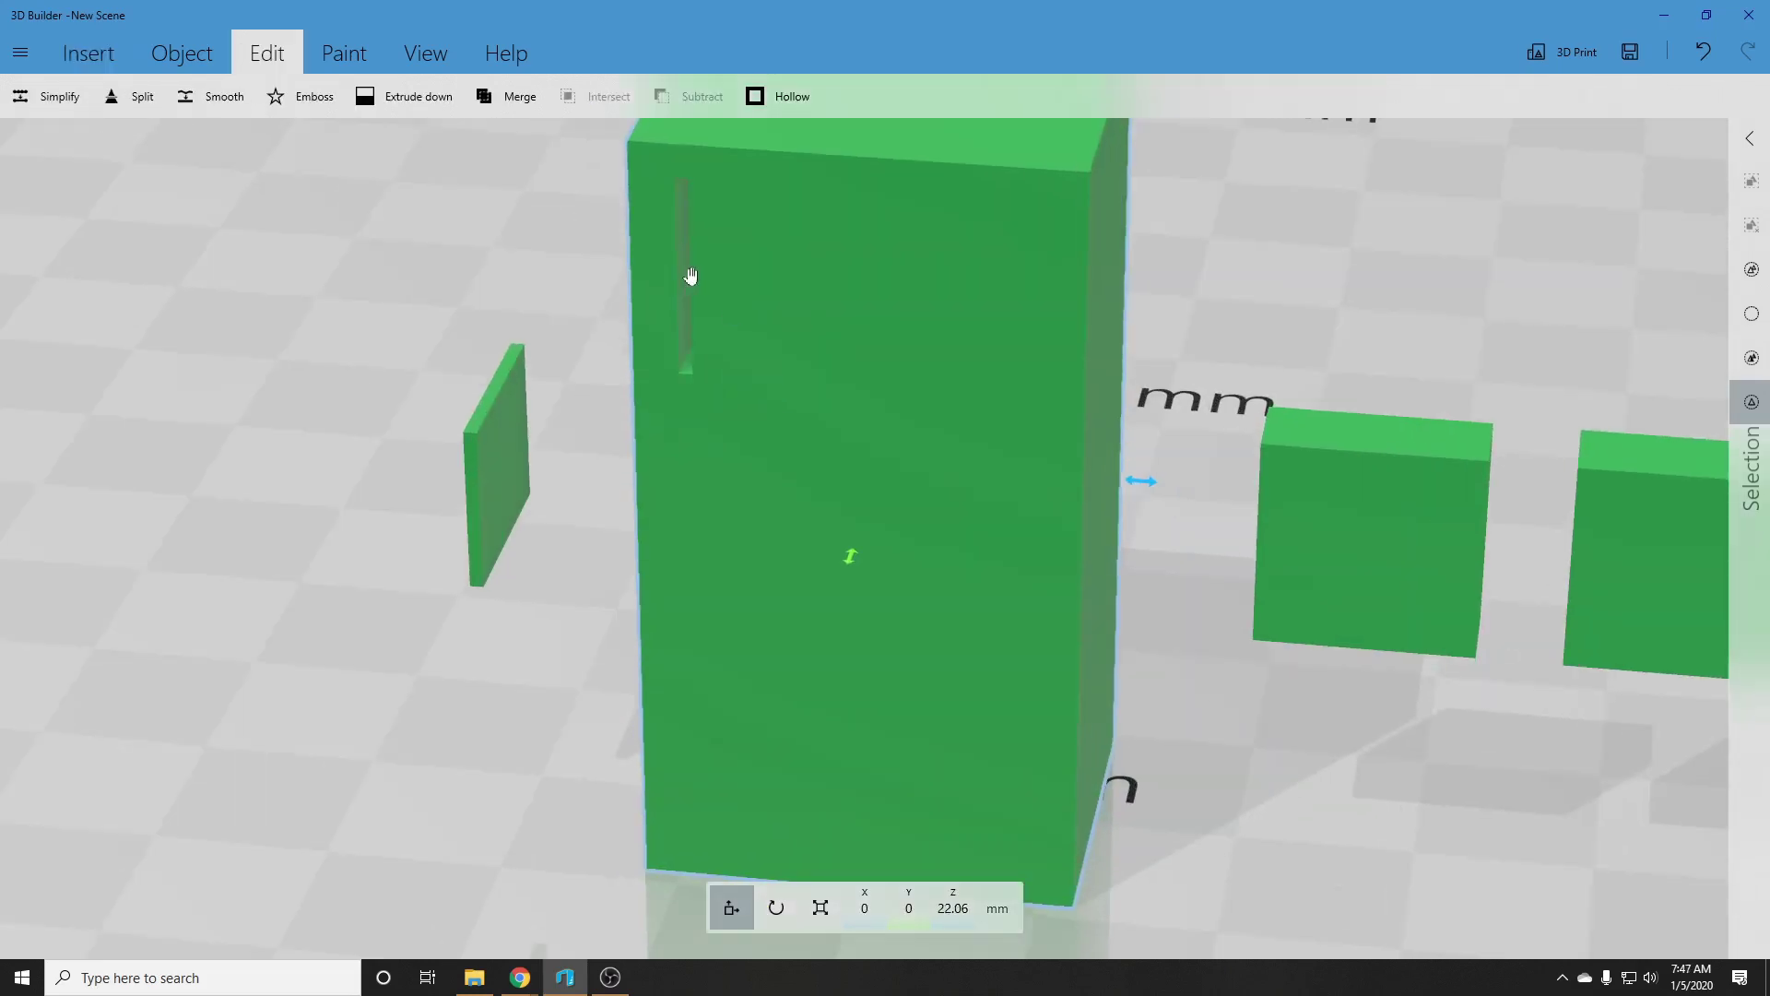
right_drag(896, 500, 1138, 719)
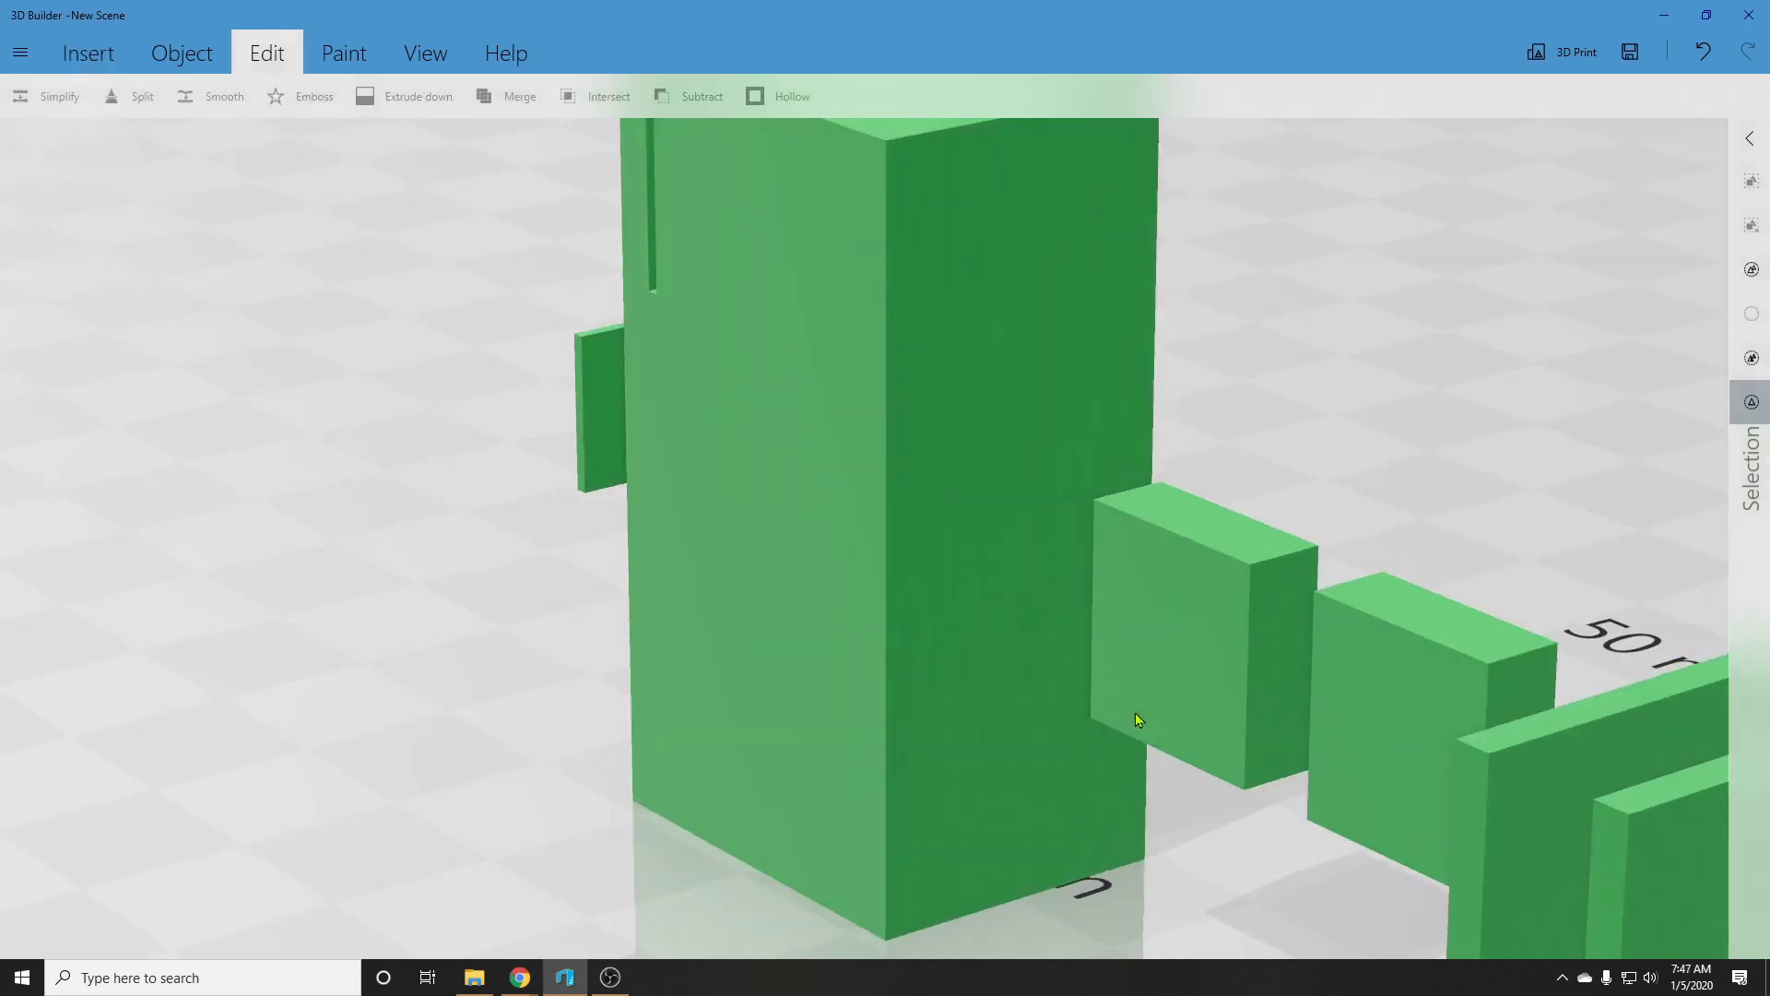
click(1291, 664)
scroll(1096, 601, up, 3)
drag(1096, 601, 1054, 584)
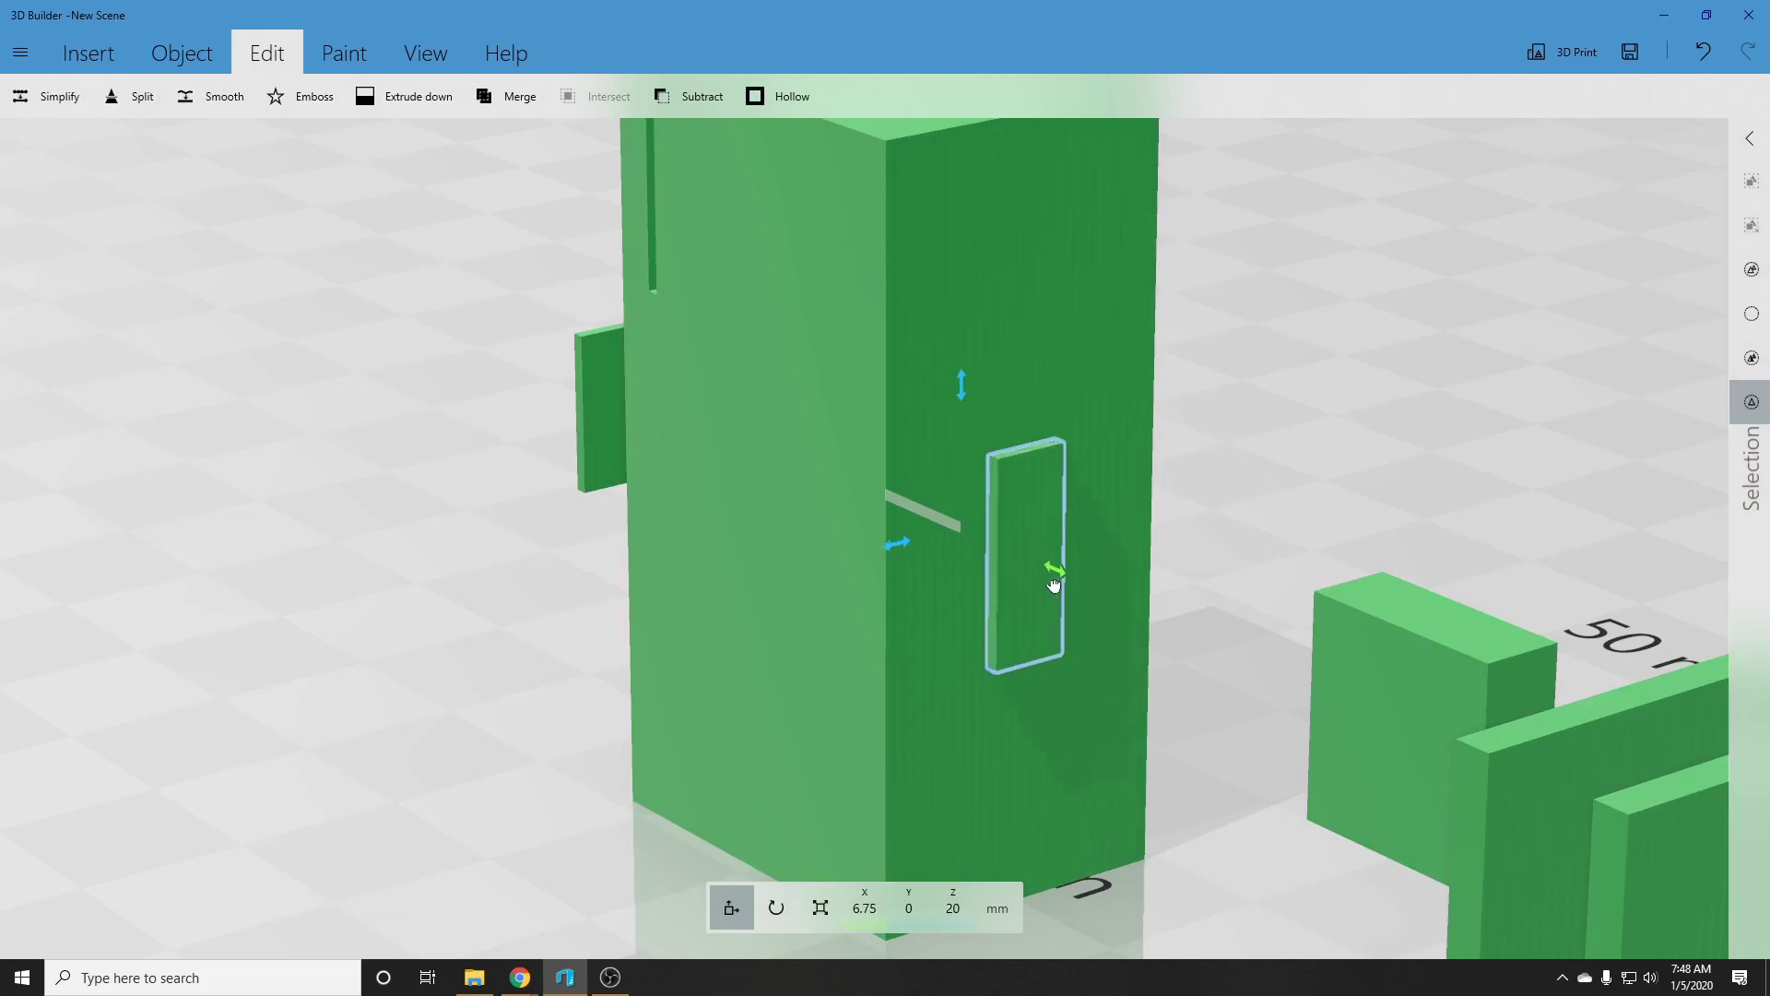
click(678, 100)
Step: Undo and redo the subtraction to cut the slot, then drag a thin slab into the tall box
right_drag(798, 578, 917, 571)
key(ctrl+z)
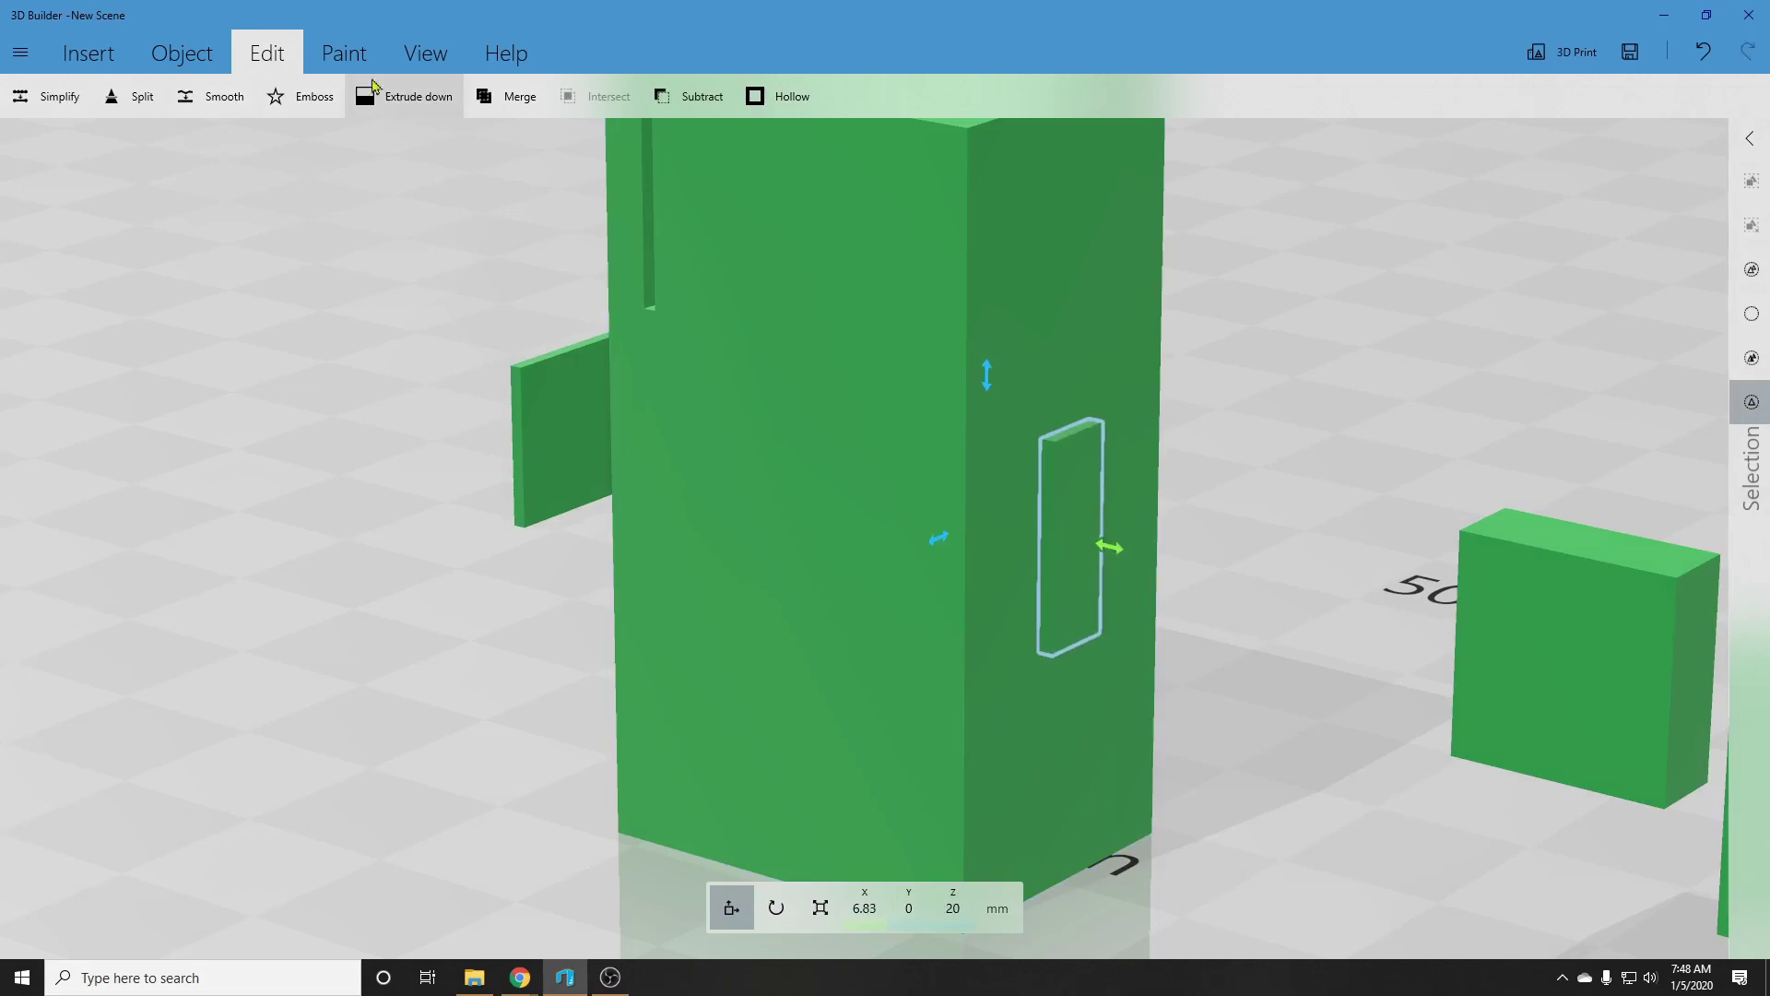
click(682, 100)
right_drag(1257, 509, 876, 532)
scroll(1351, 498, down, 10)
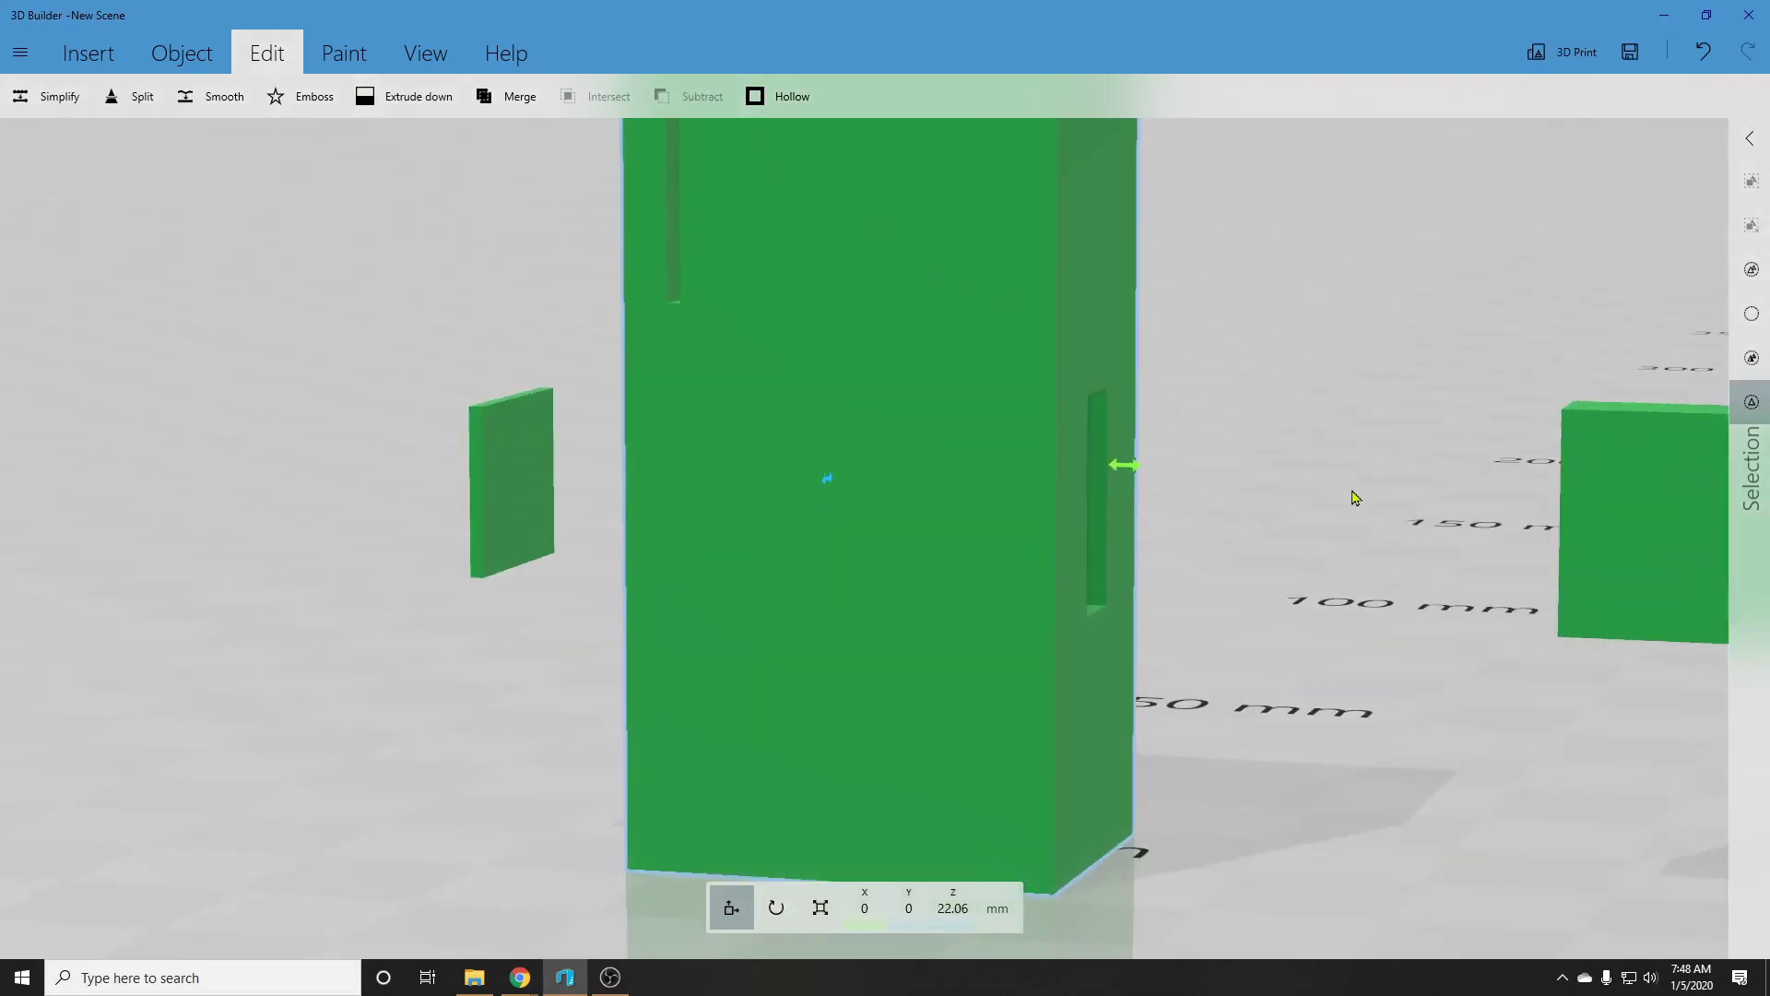
click(1473, 519)
drag(1498, 553, 949, 498)
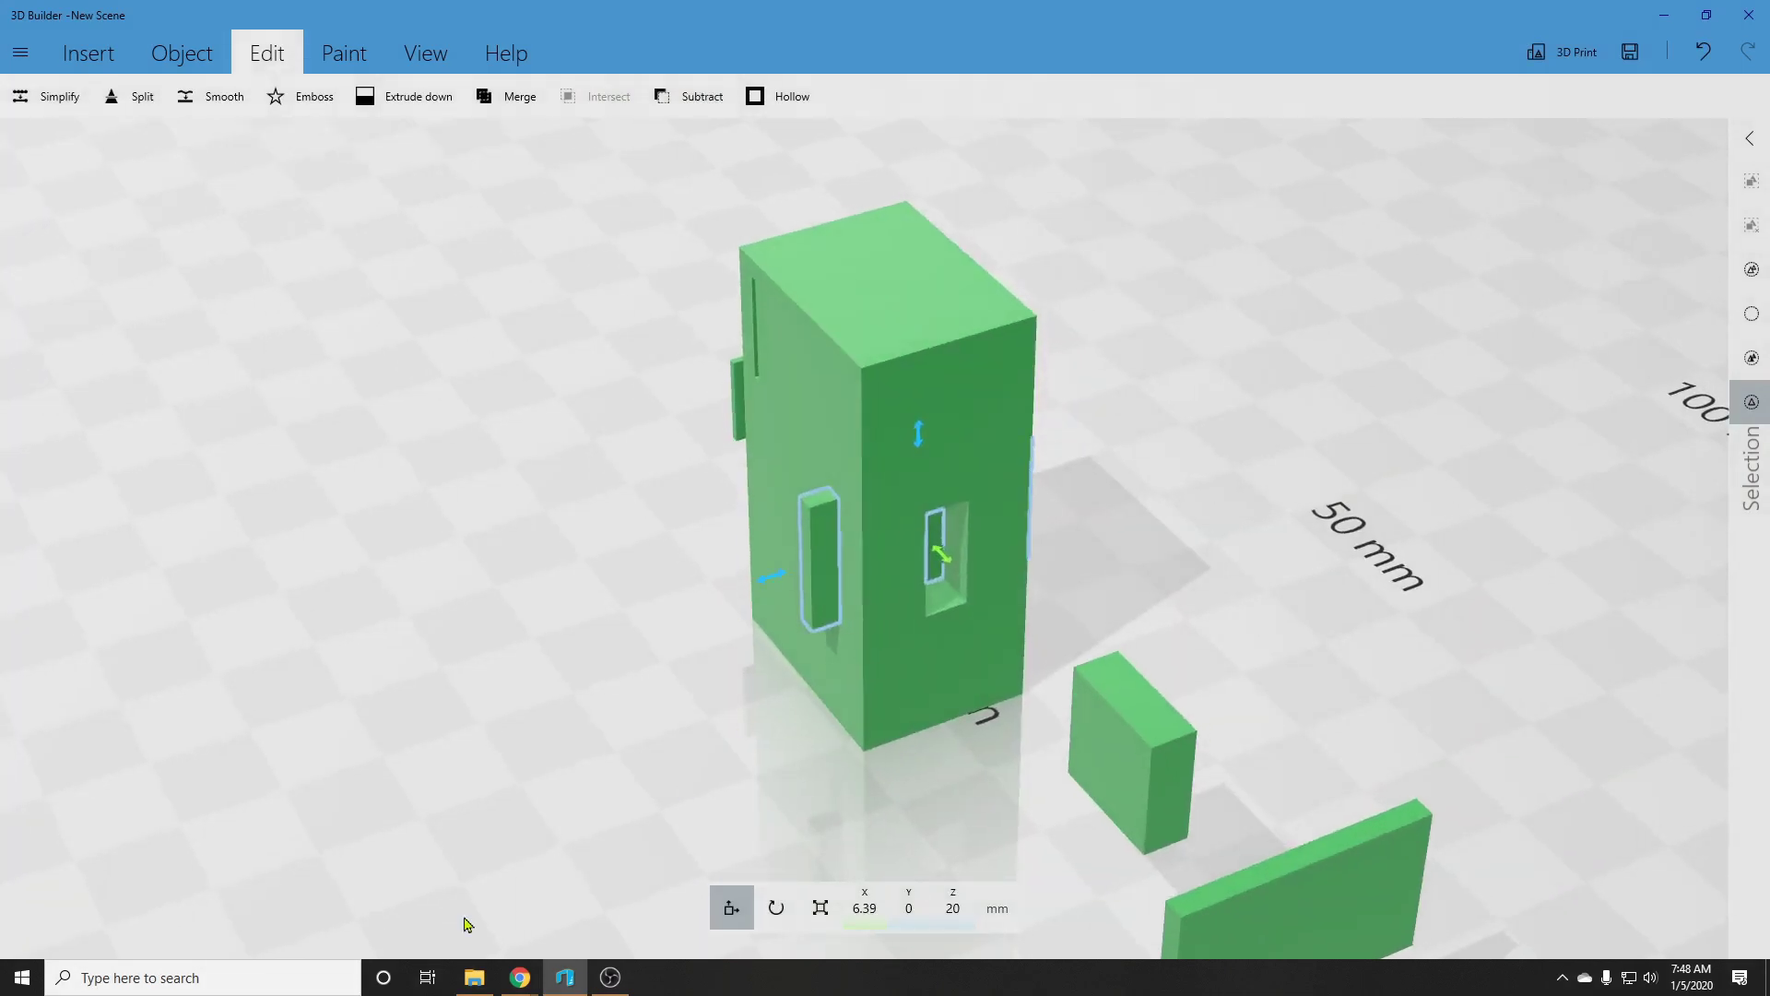
Step: Rotate the slab to a 90° roll
click(775, 907)
drag(920, 406, 788, 557)
click(847, 909)
text(90)
key(Return)
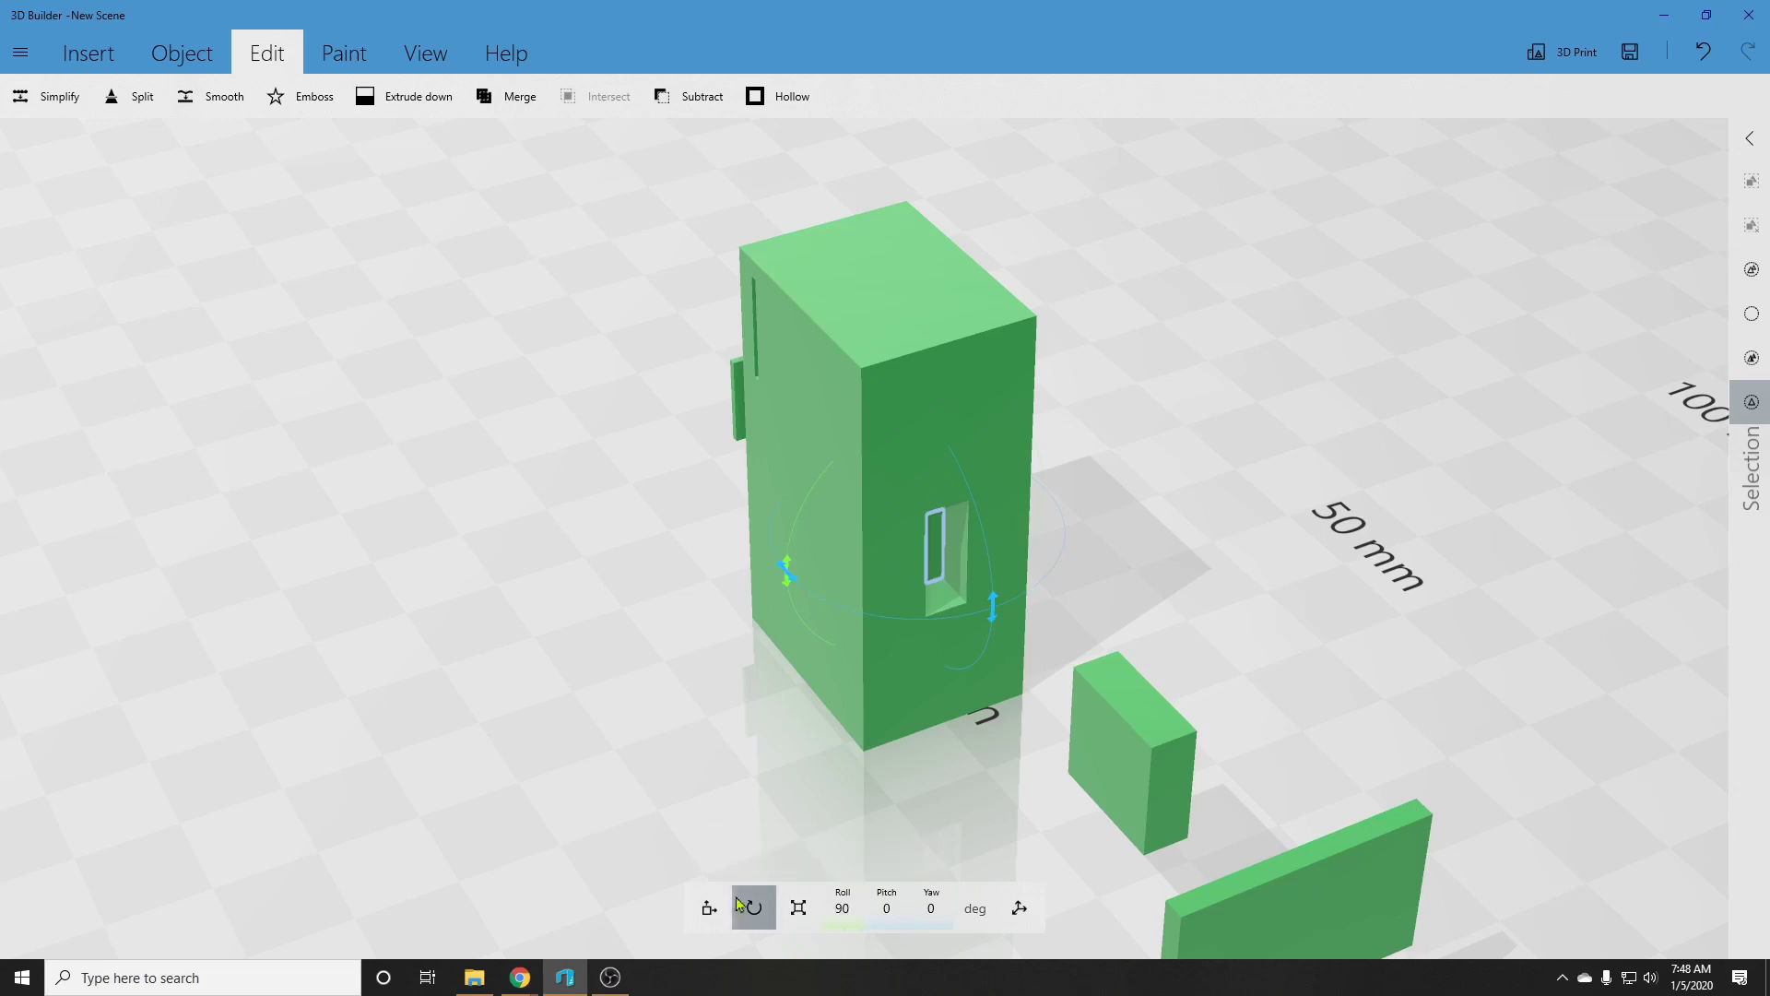
Step: Move the upright slab against the tall box's front face and raise it higher
click(711, 908)
drag(809, 565, 784, 577)
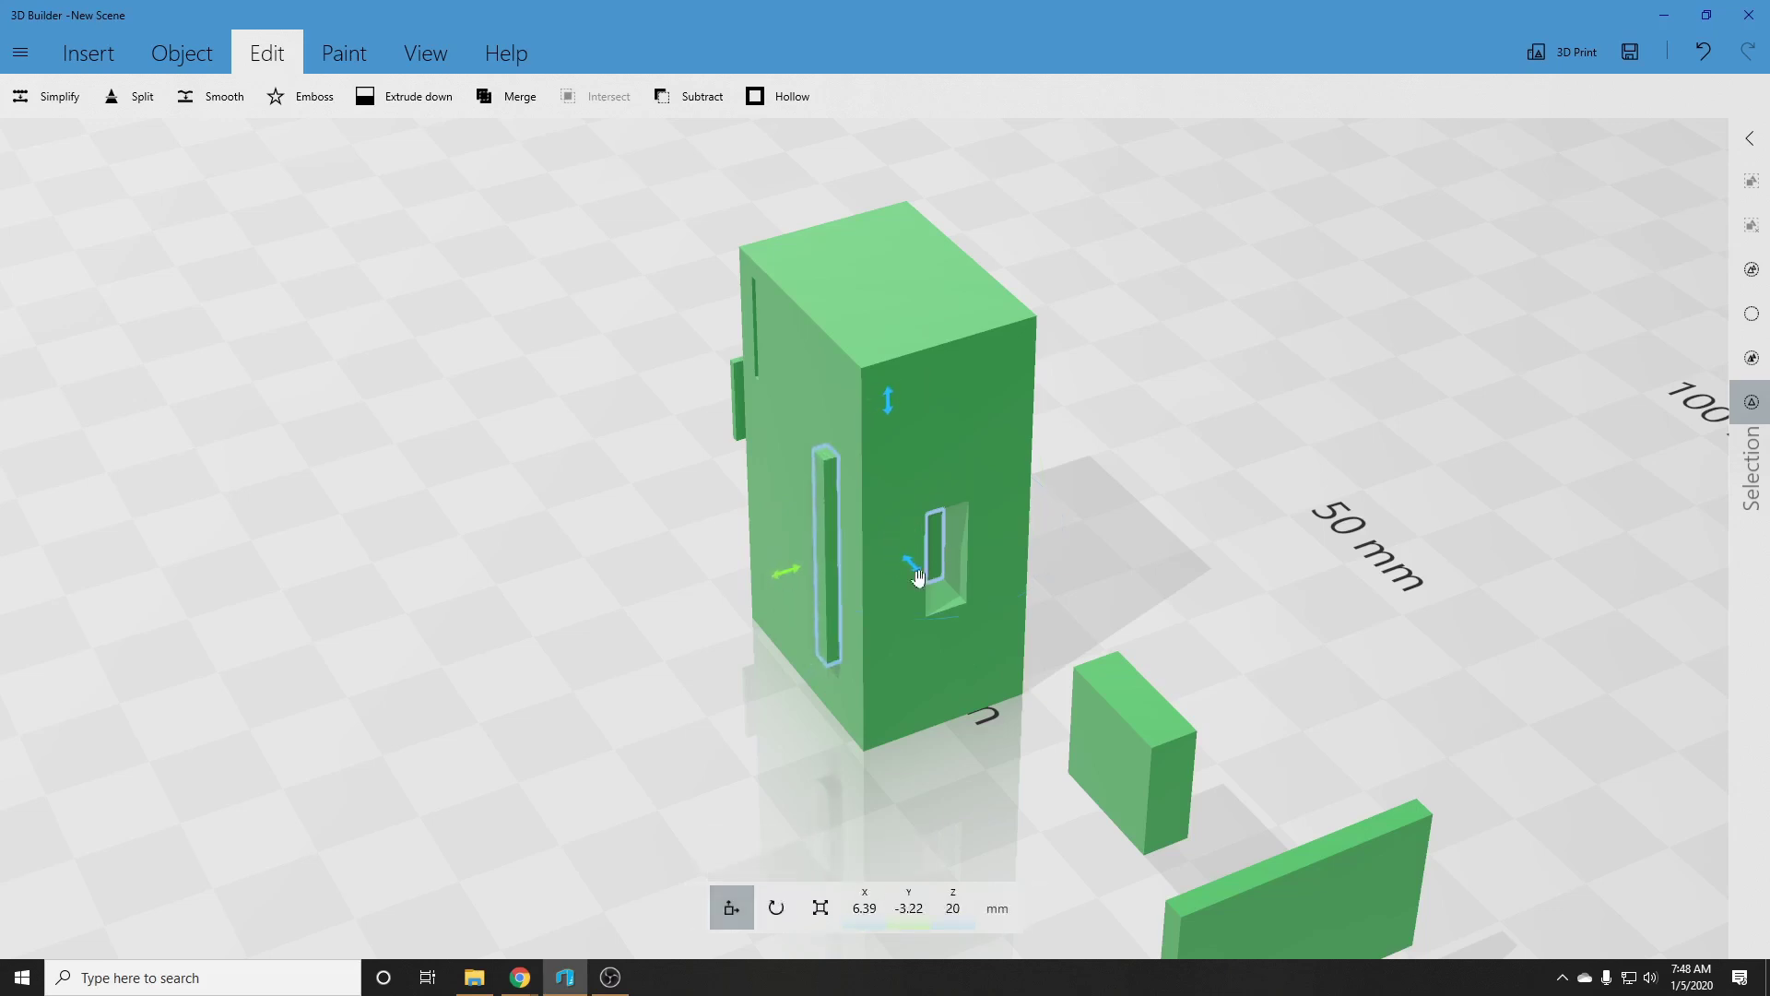
drag(918, 577, 766, 545)
right_drag(766, 545, 938, 507)
drag(941, 506, 902, 506)
drag(856, 351, 850, 250)
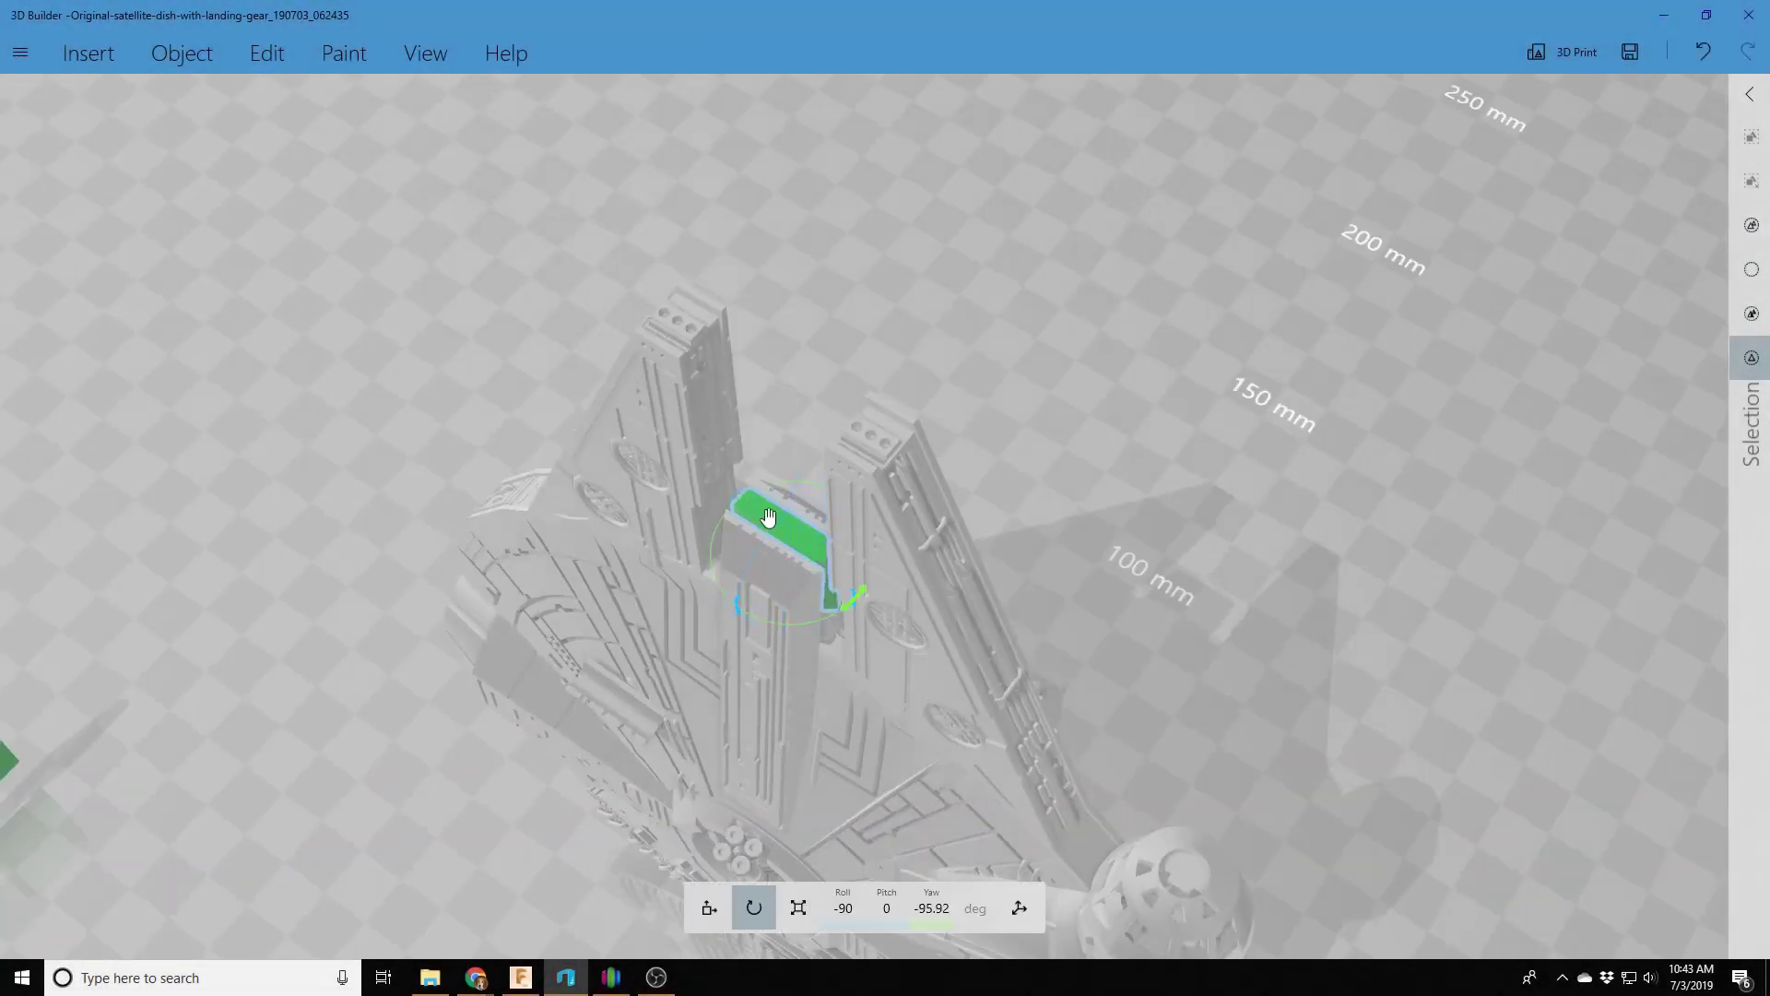
Step: Set the selected block's roll to -180° and subtract it from the ship's hull
right_drag(727, 585, 863, 611)
drag(863, 611, 824, 715)
text(-180)
key(Return)
right_drag(799, 524, 1001, 915)
click(267, 55)
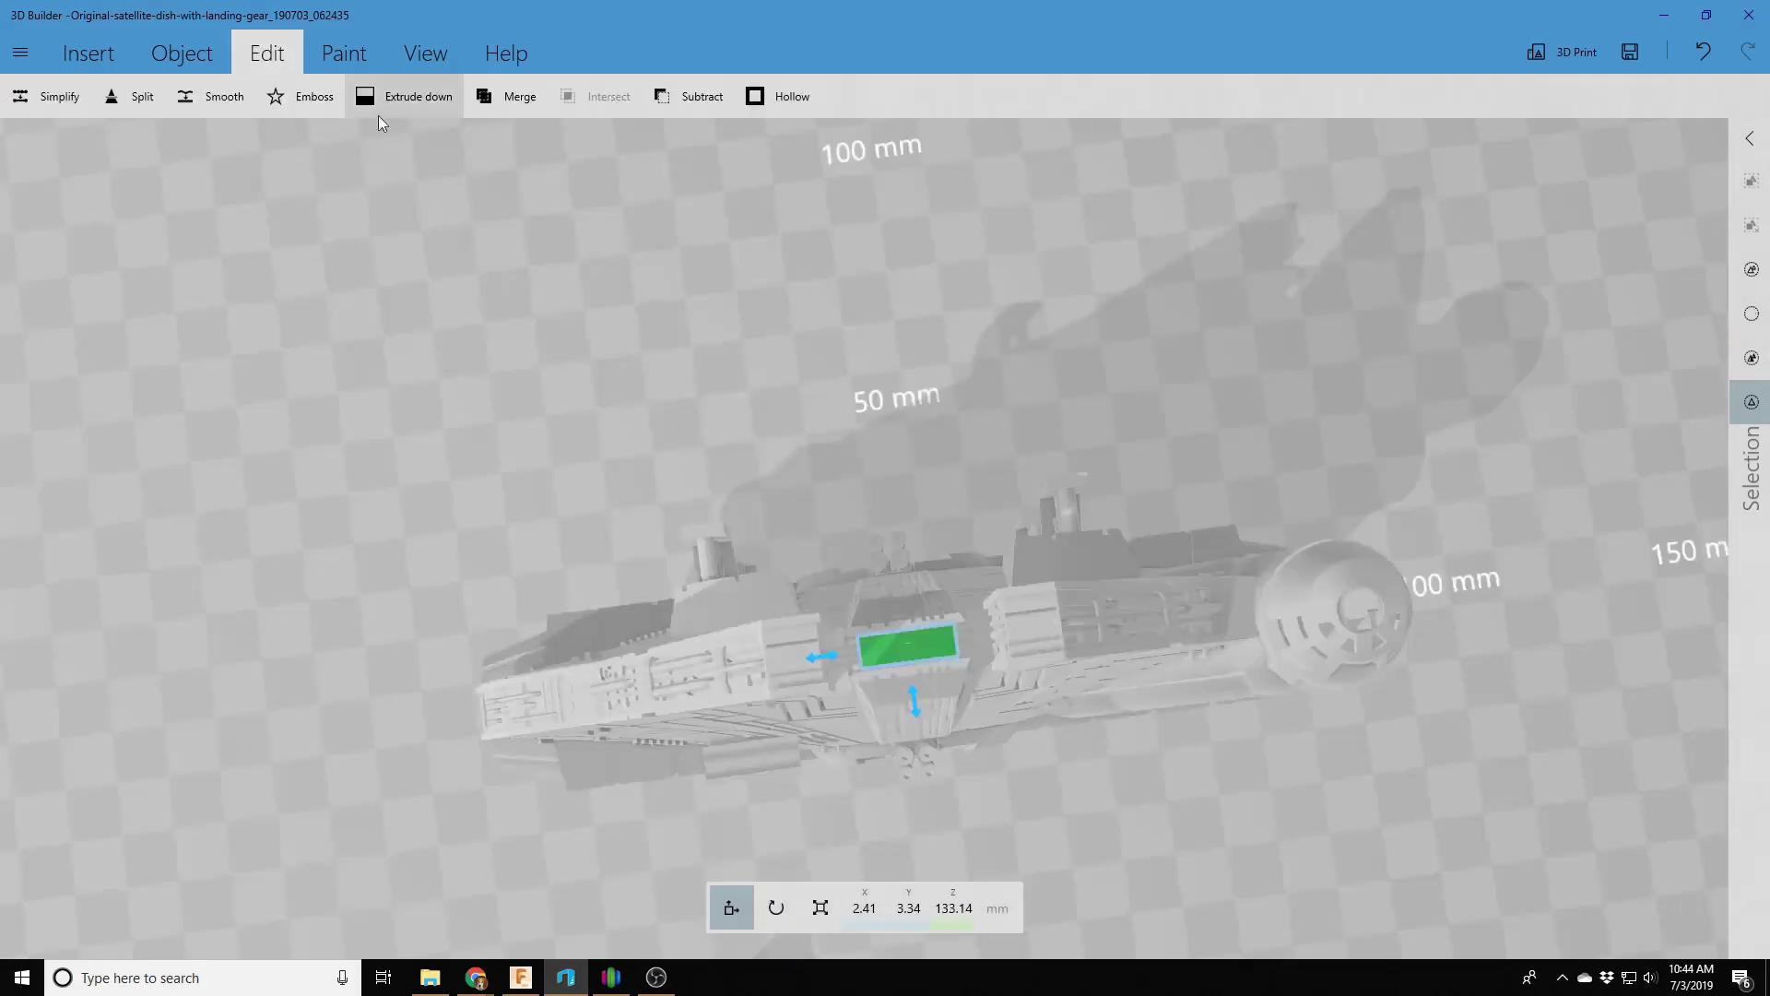
click(684, 103)
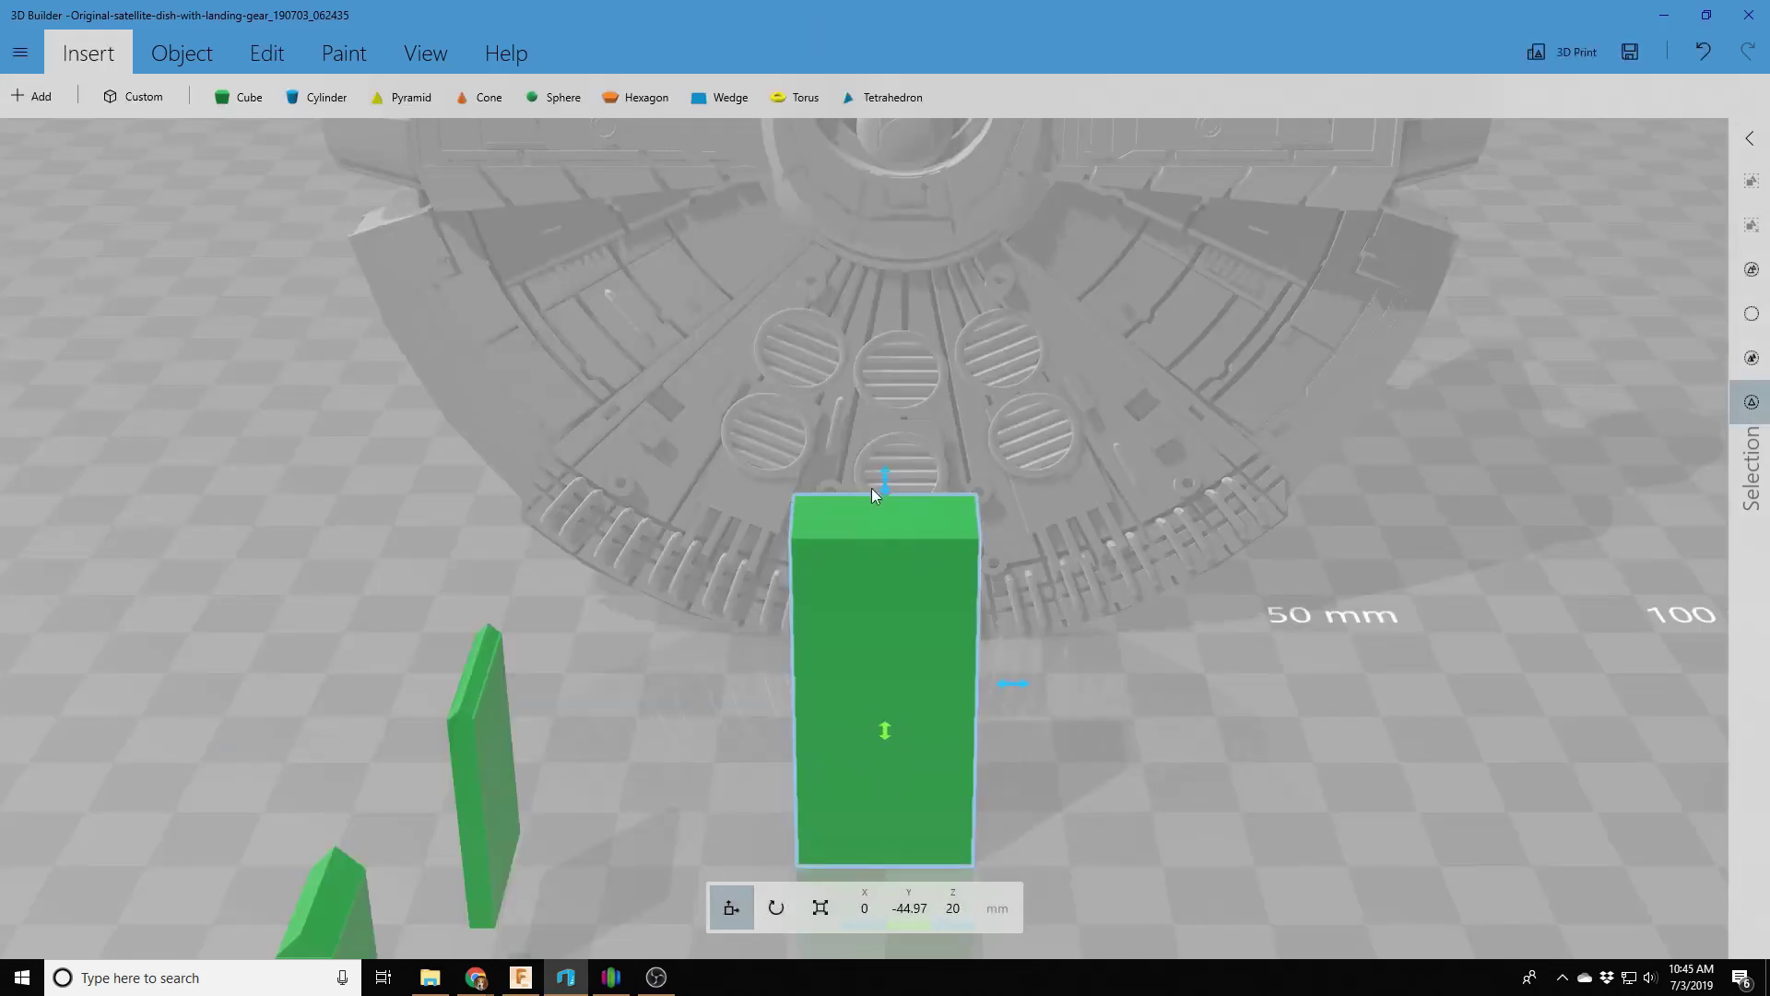
Step: Lift the green box above the ship and lower it onto the front prong
drag(871, 488, 864, 249)
scroll(1076, 344, down, 5)
right_drag(1077, 345, 783, 747)
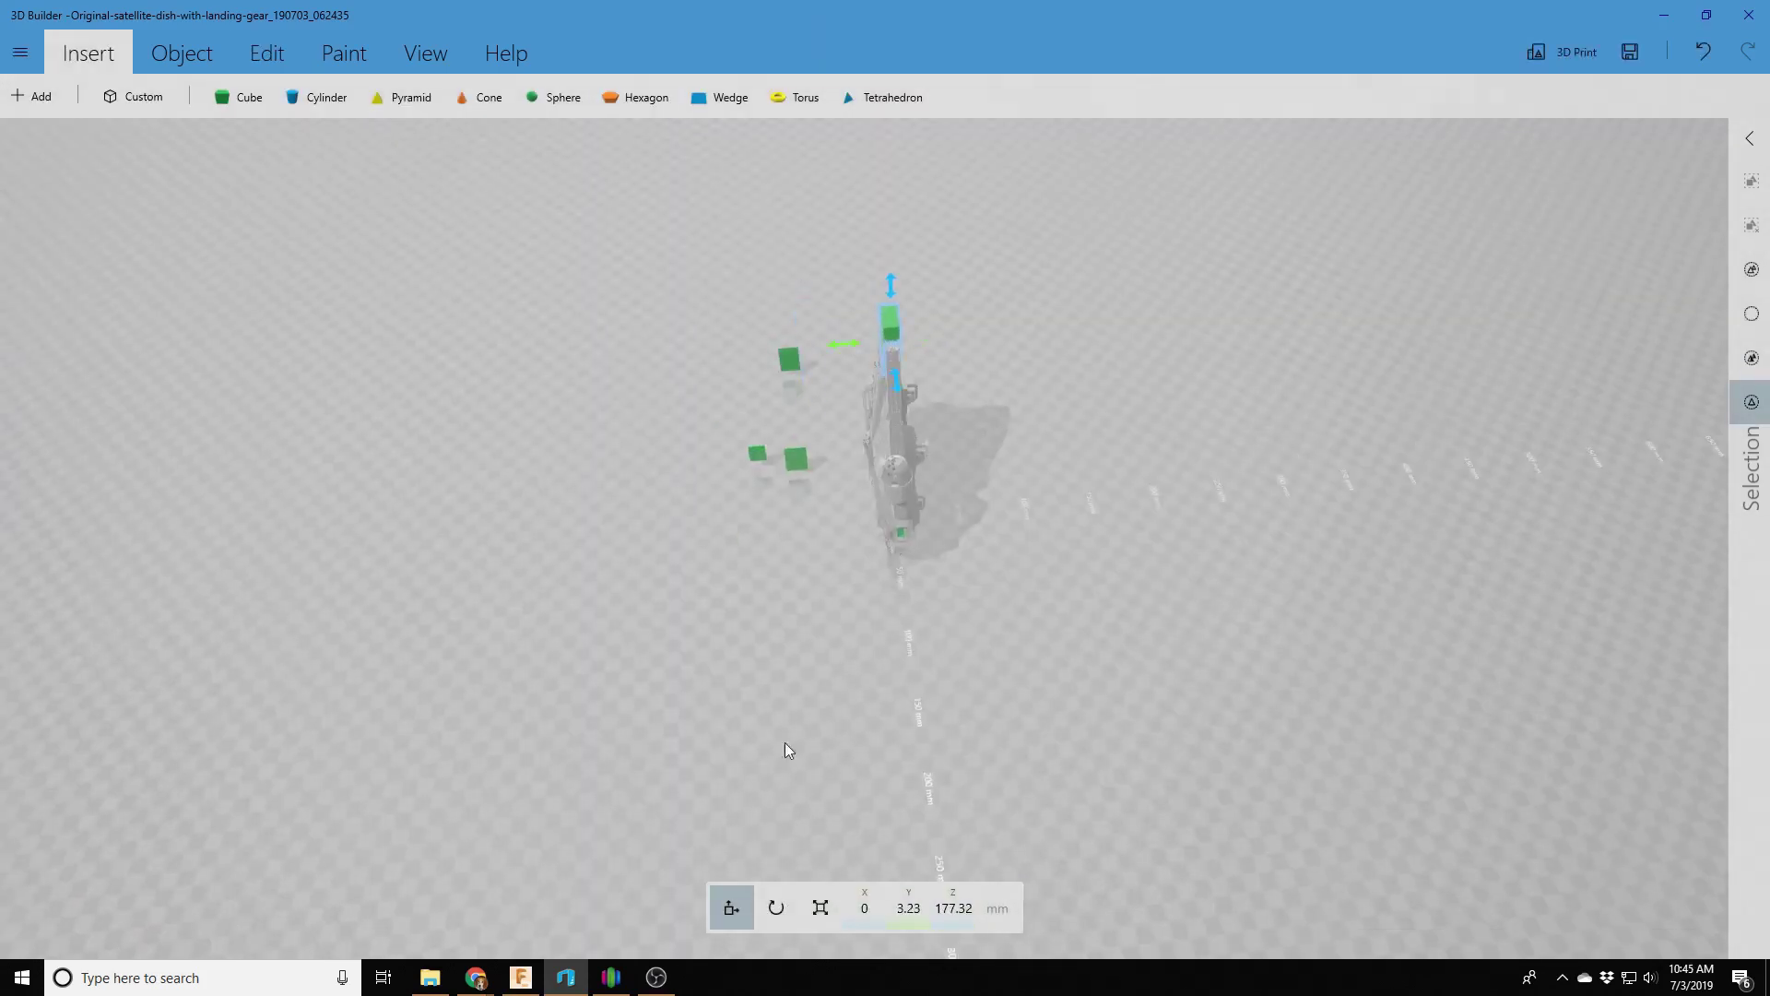
scroll(1152, 683, up, 5)
right_drag(1151, 683, 952, 198)
drag(952, 197, 955, 279)
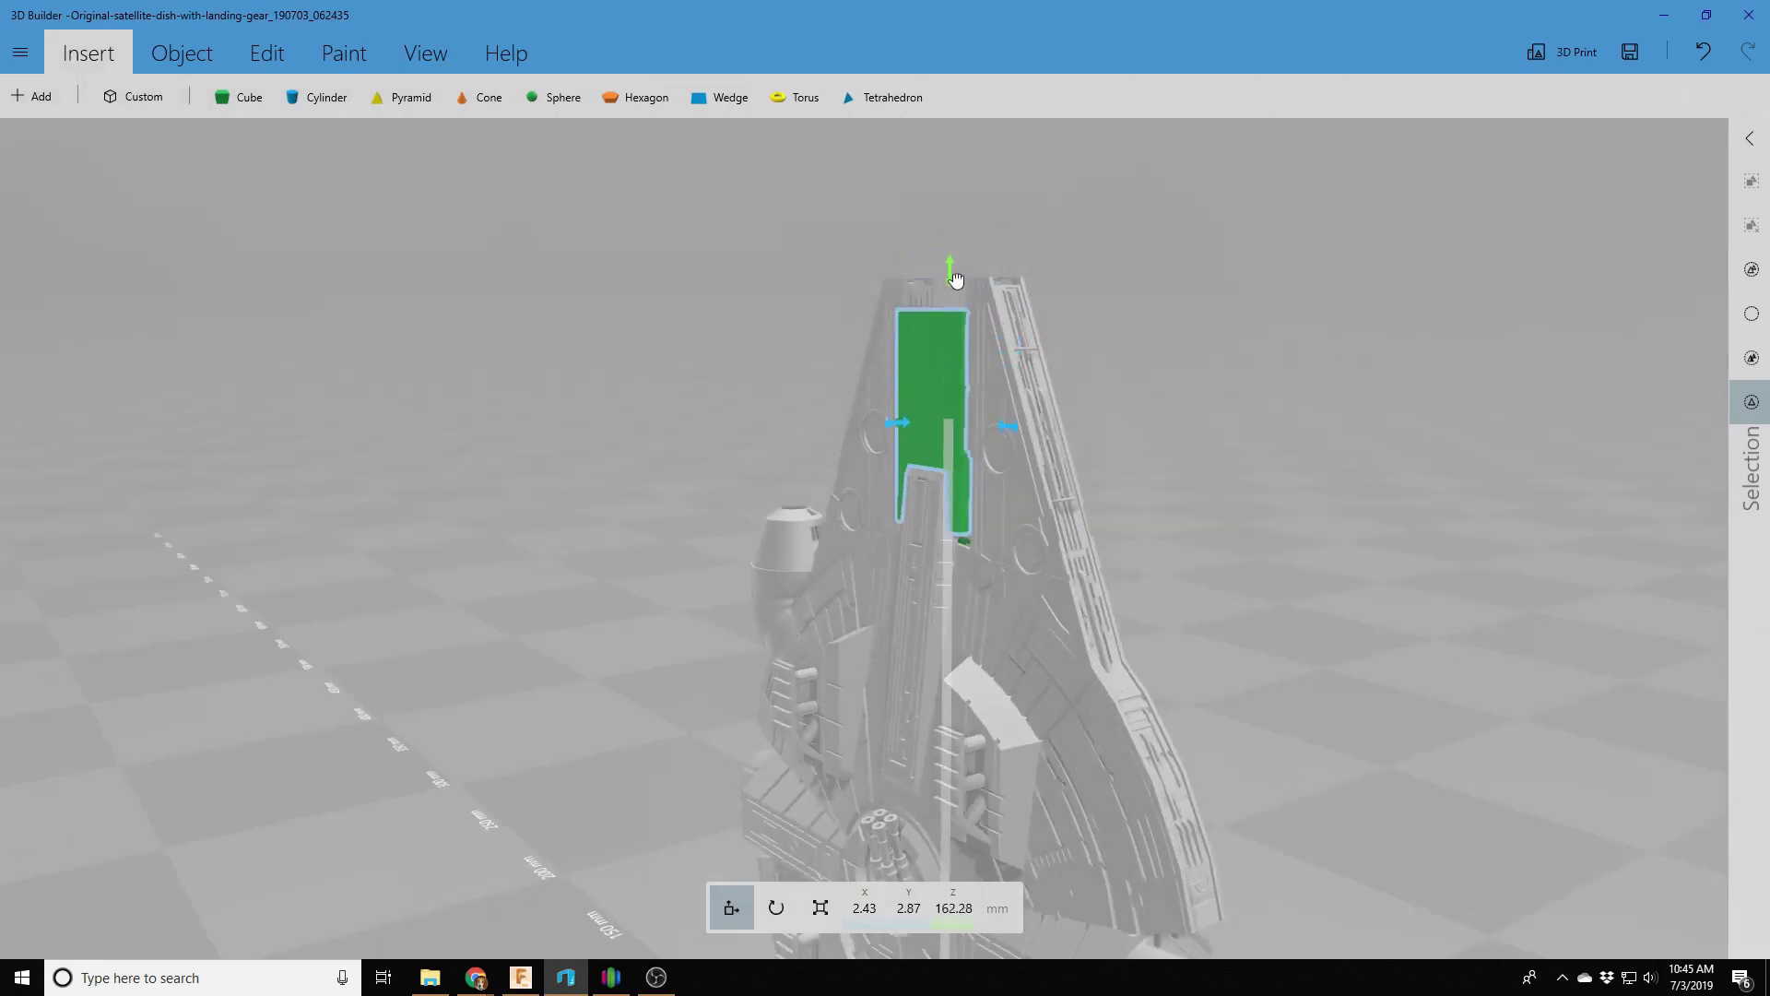
right_drag(1623, 653, 777, 740)
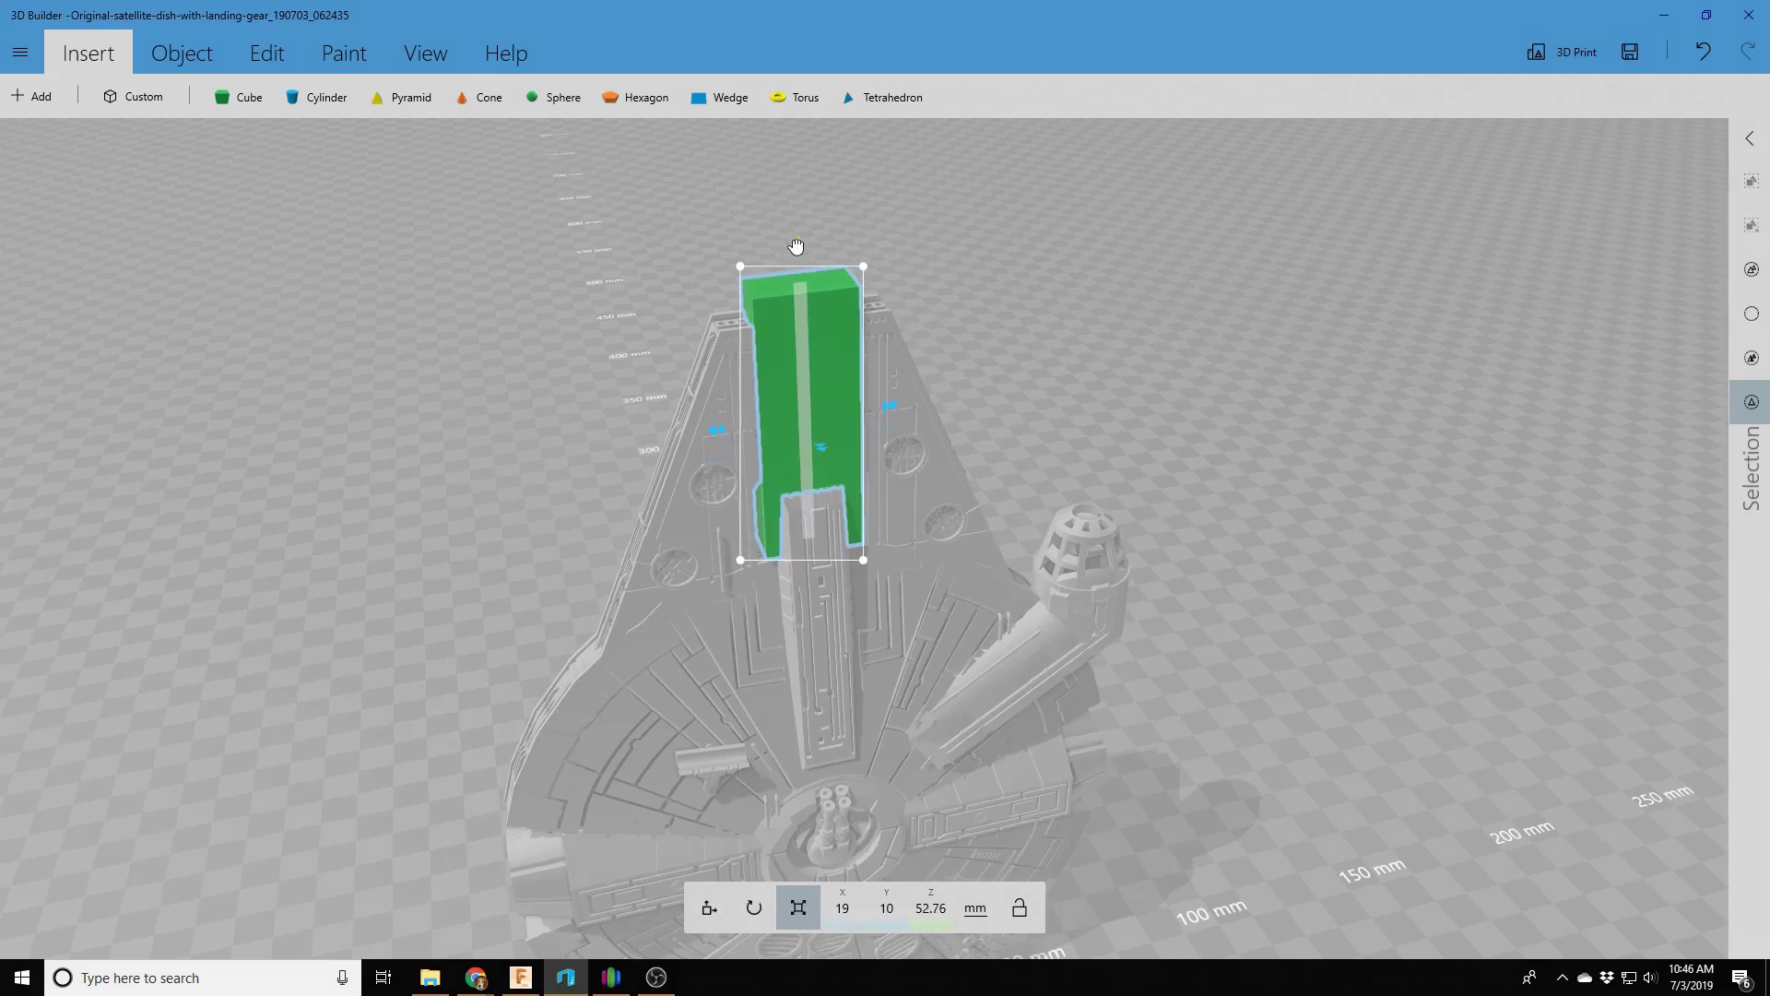
right_drag(795, 246, 1067, 414)
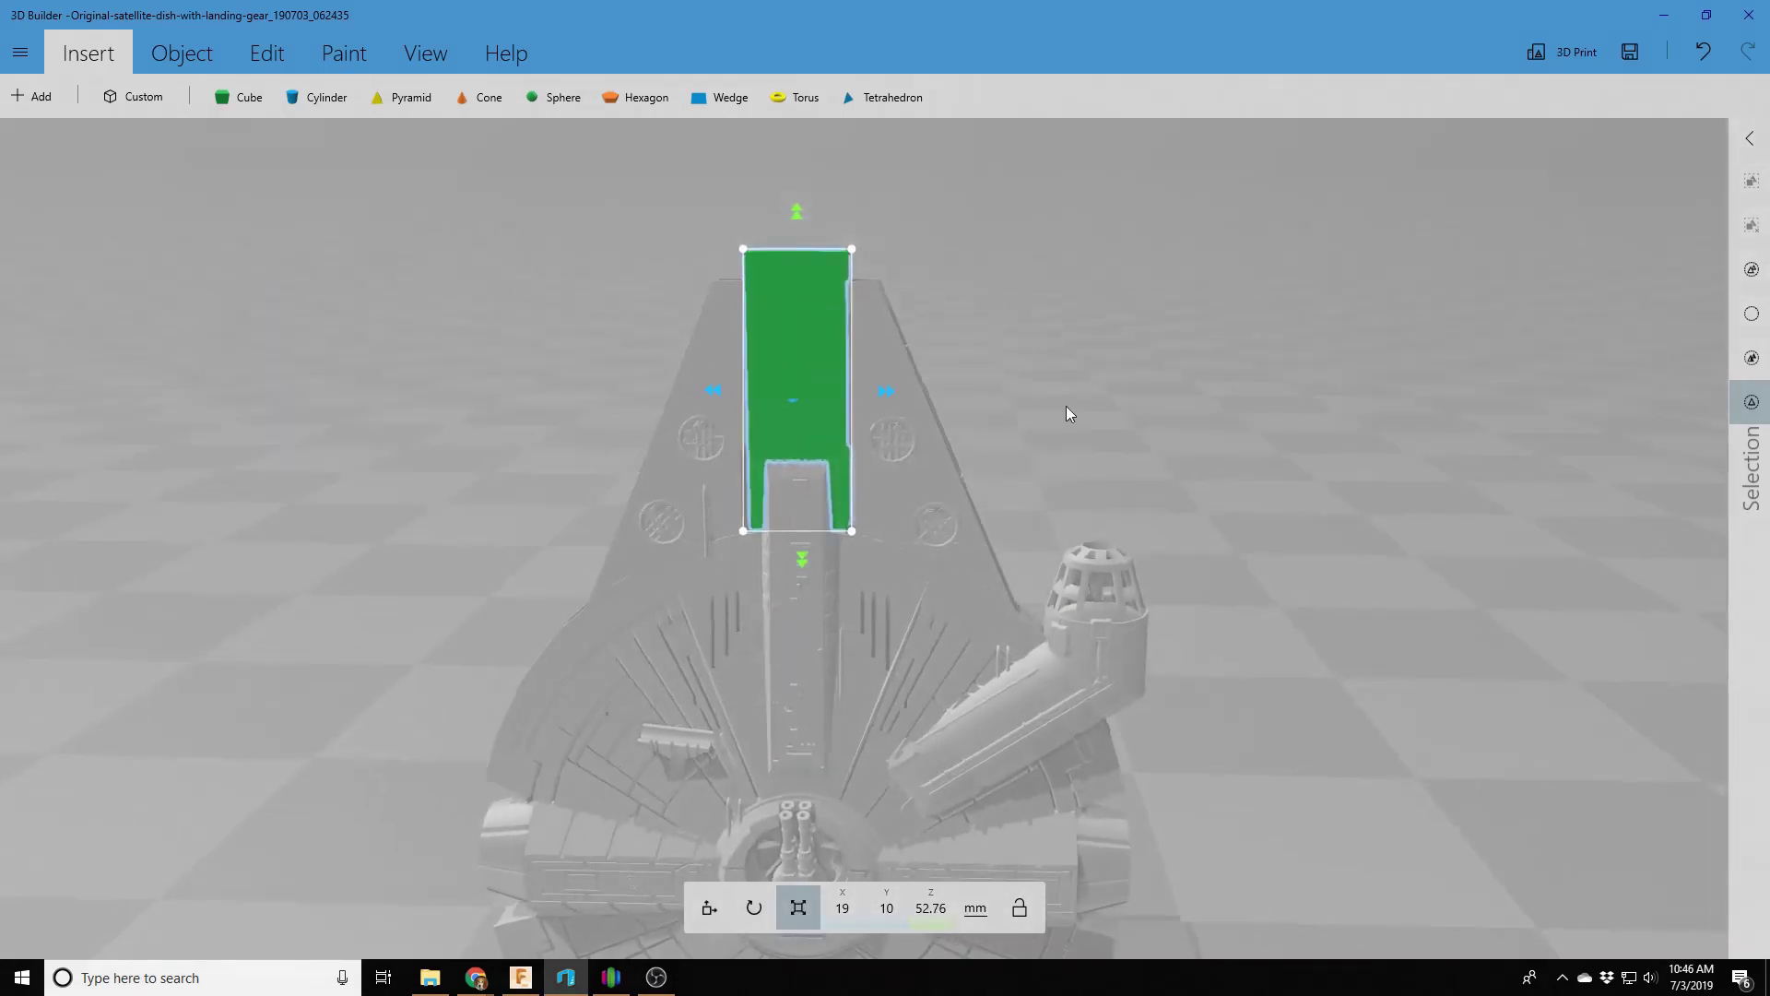
Step: Resize the green box to 19.5 mm in X and 10.5 mm in Y
click(274, 73)
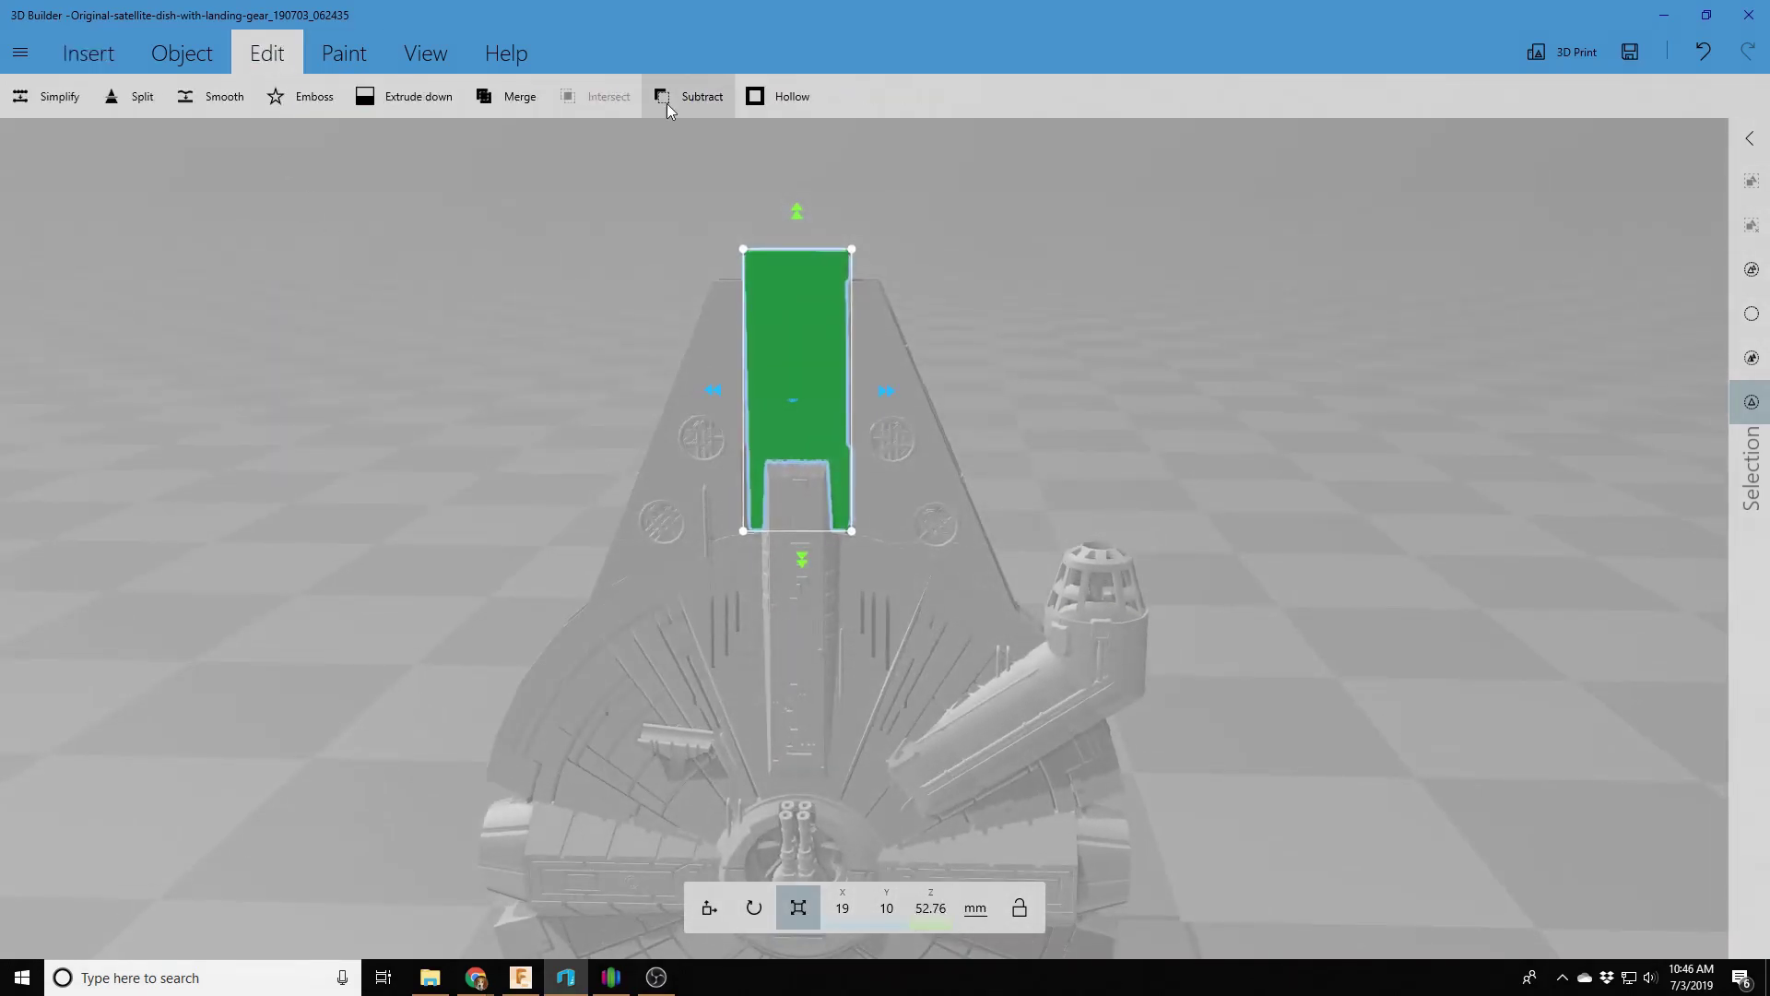
click(841, 908)
text(.5)
key(Return)
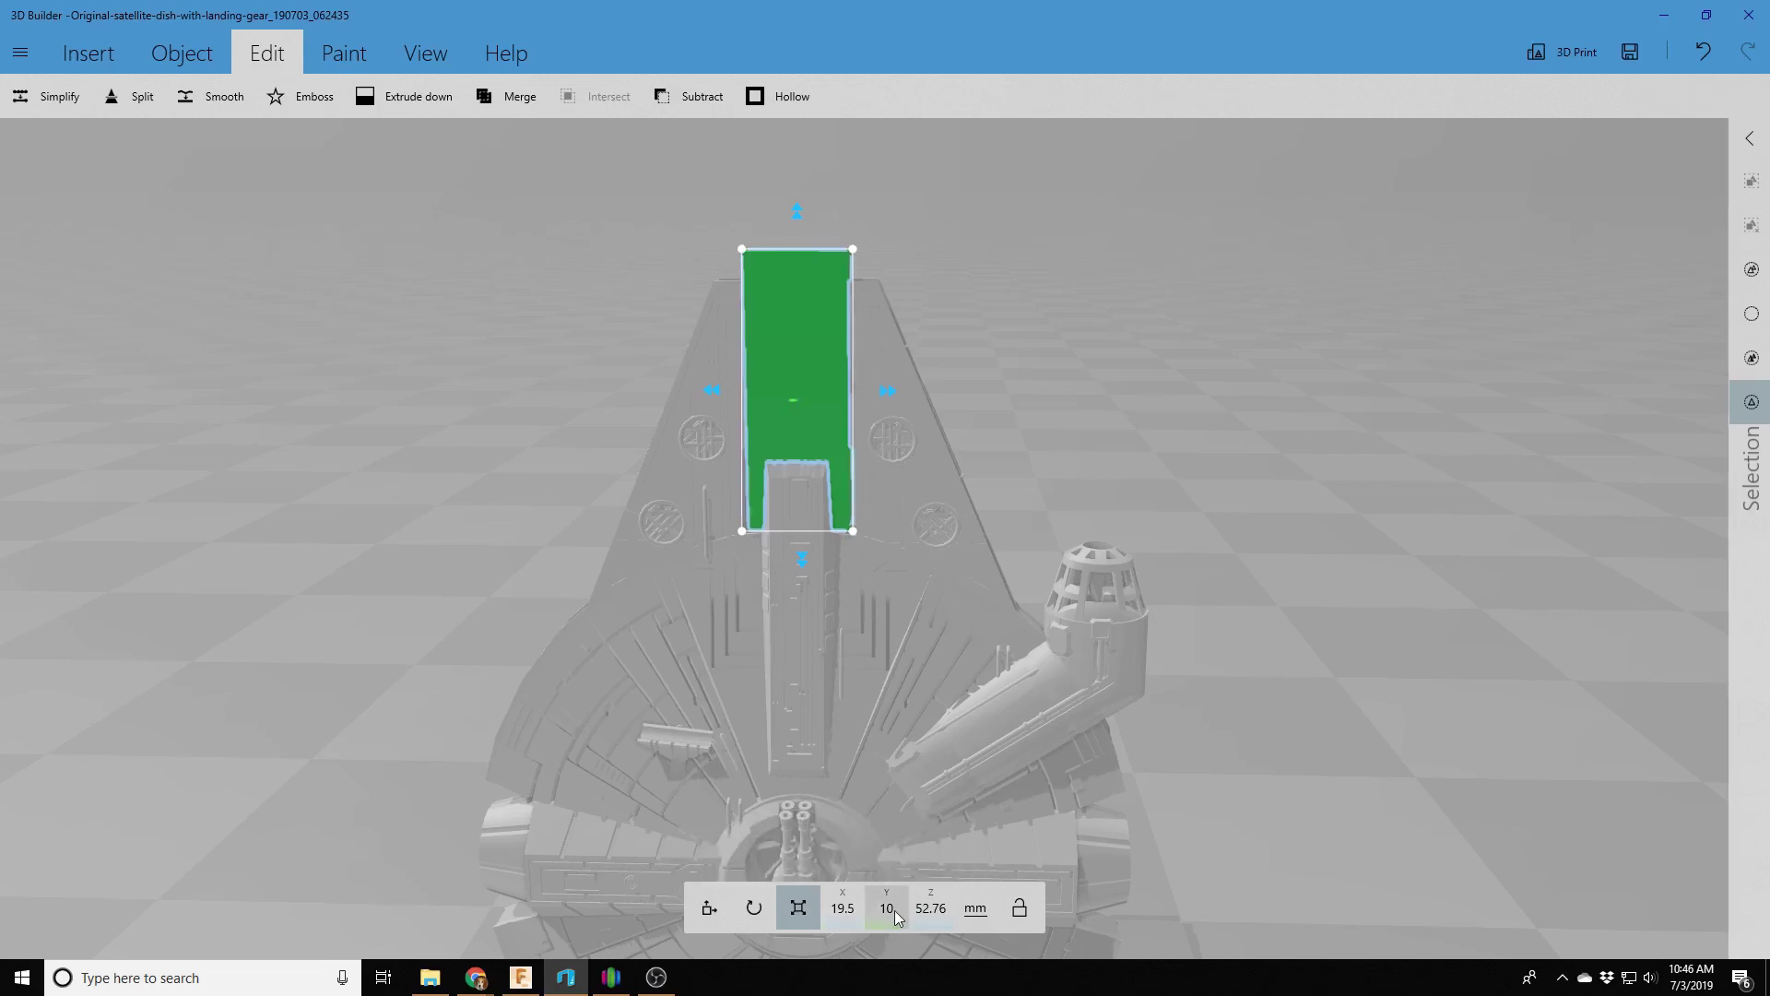
click(886, 908)
text(.5)
key(Return)
right_drag(1315, 826, 617, 109)
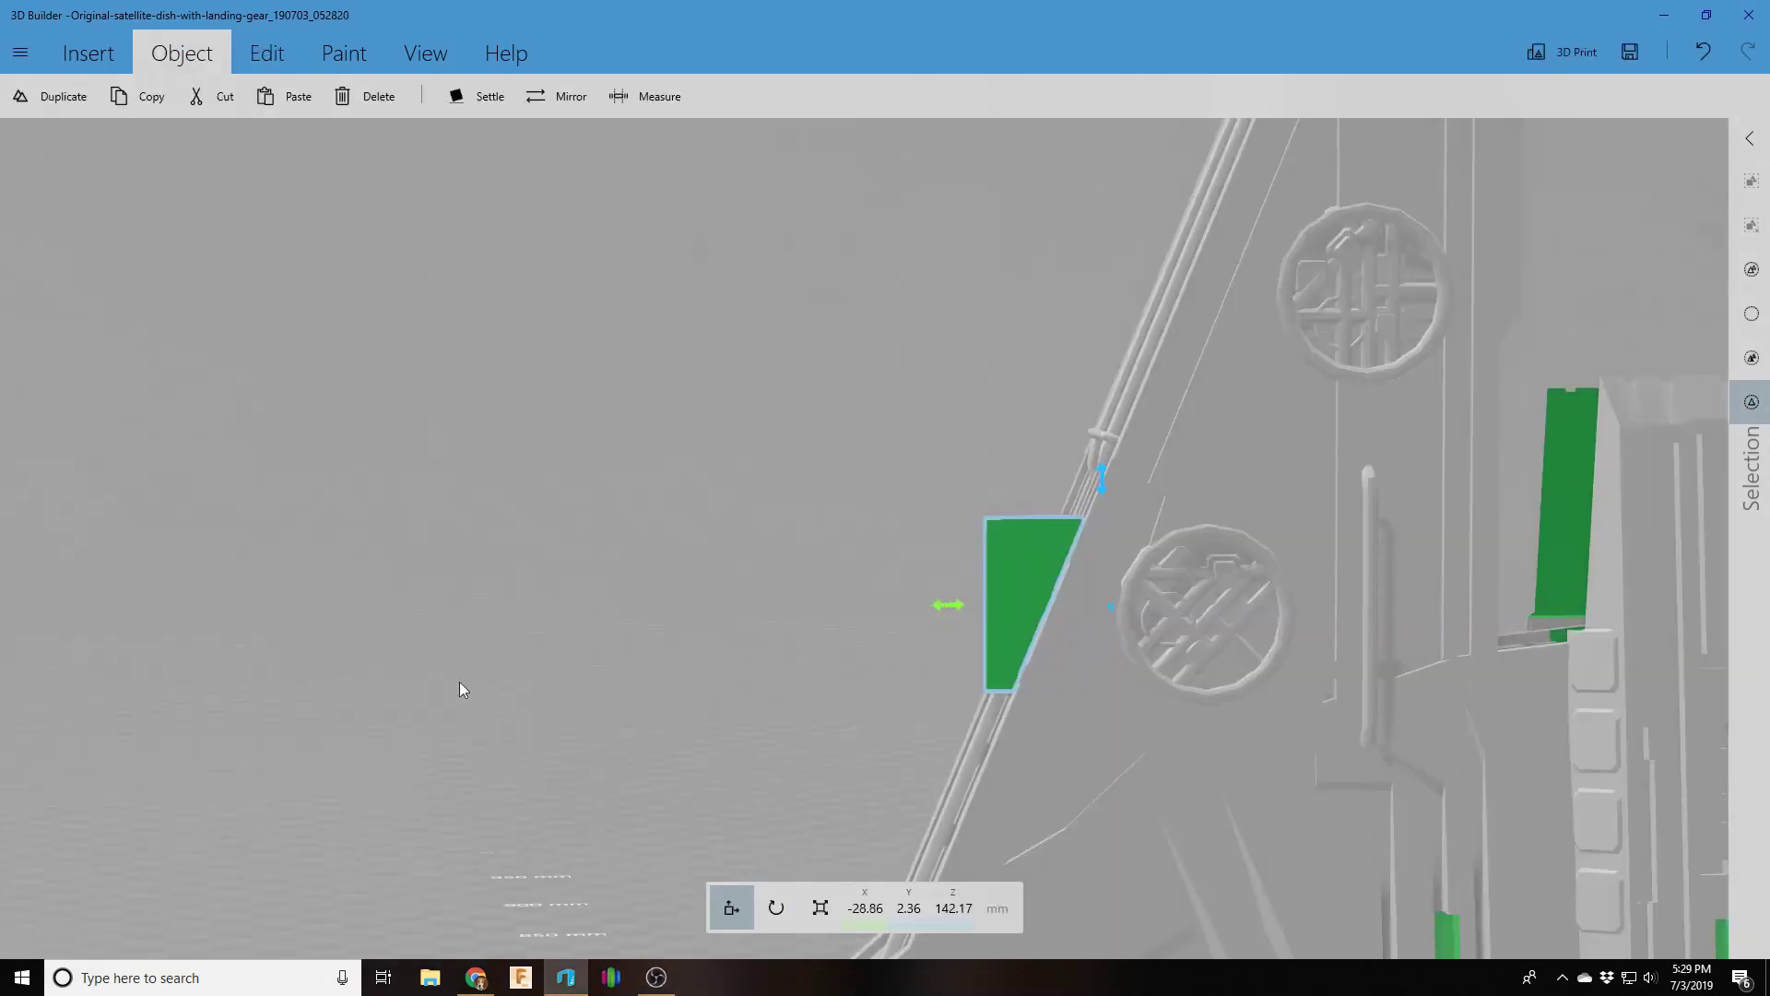
Step: Subtract the green wedge from the hull and tilt another green part to 24.97° pitch
right_drag(463, 690, 795, 466)
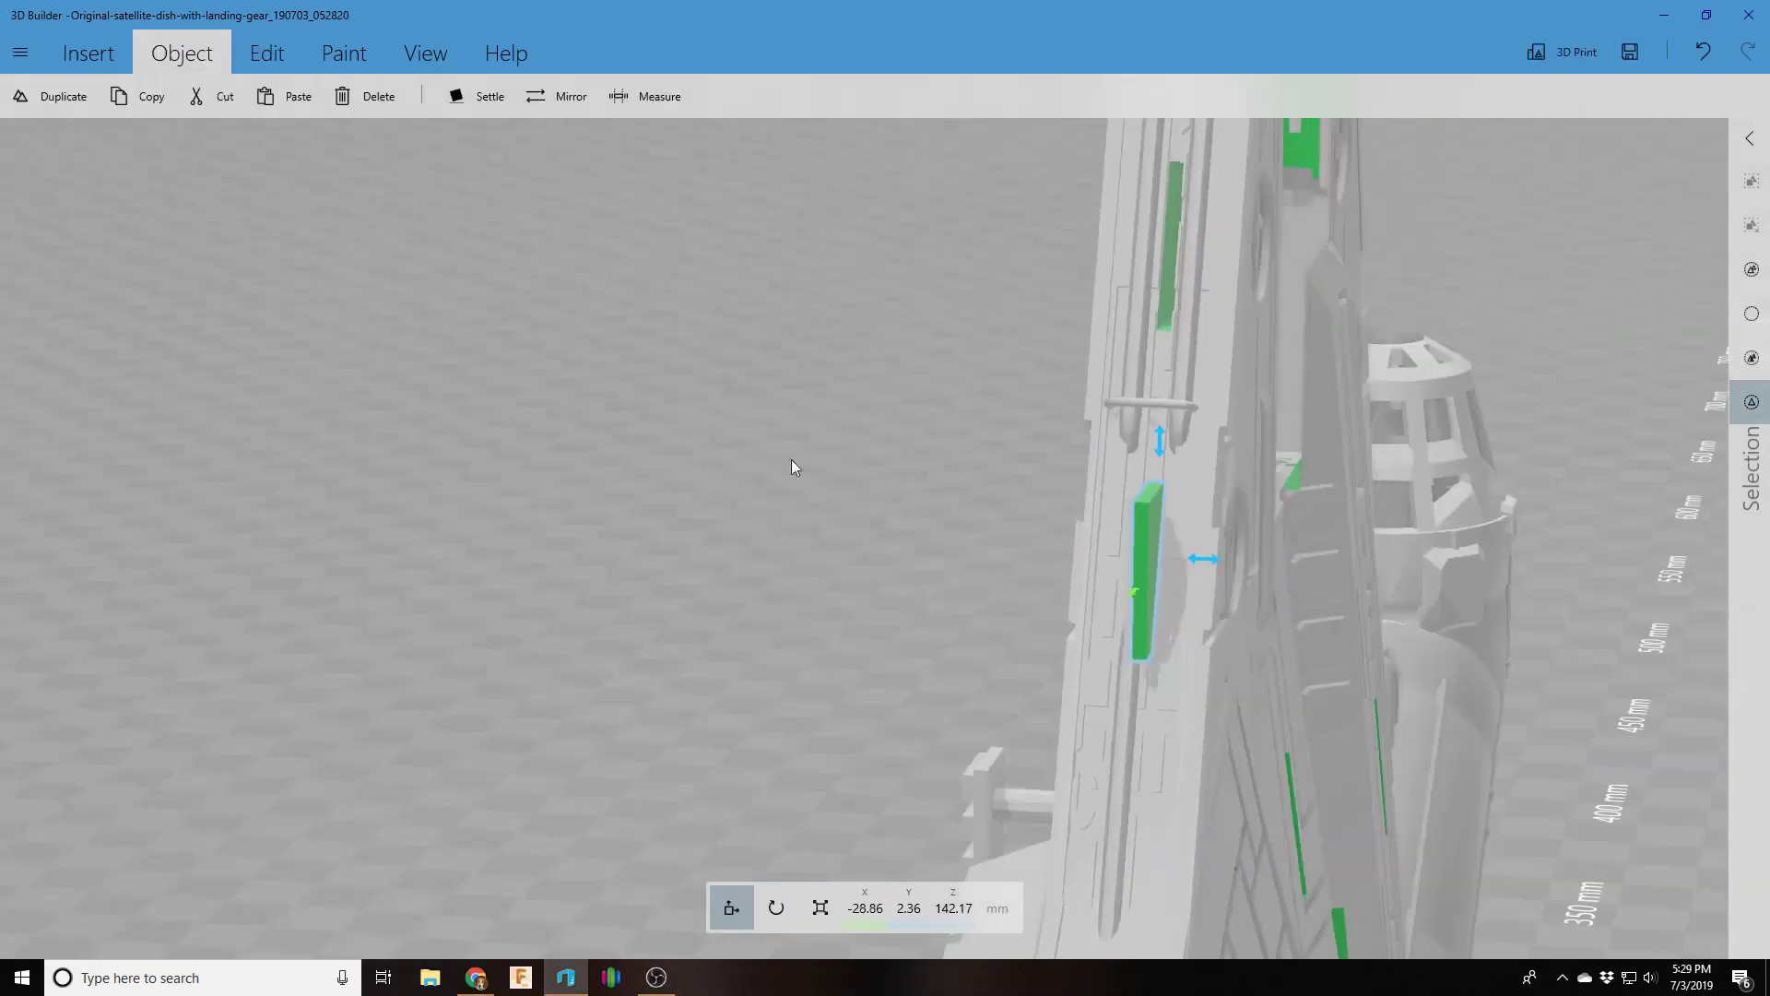
click(700, 100)
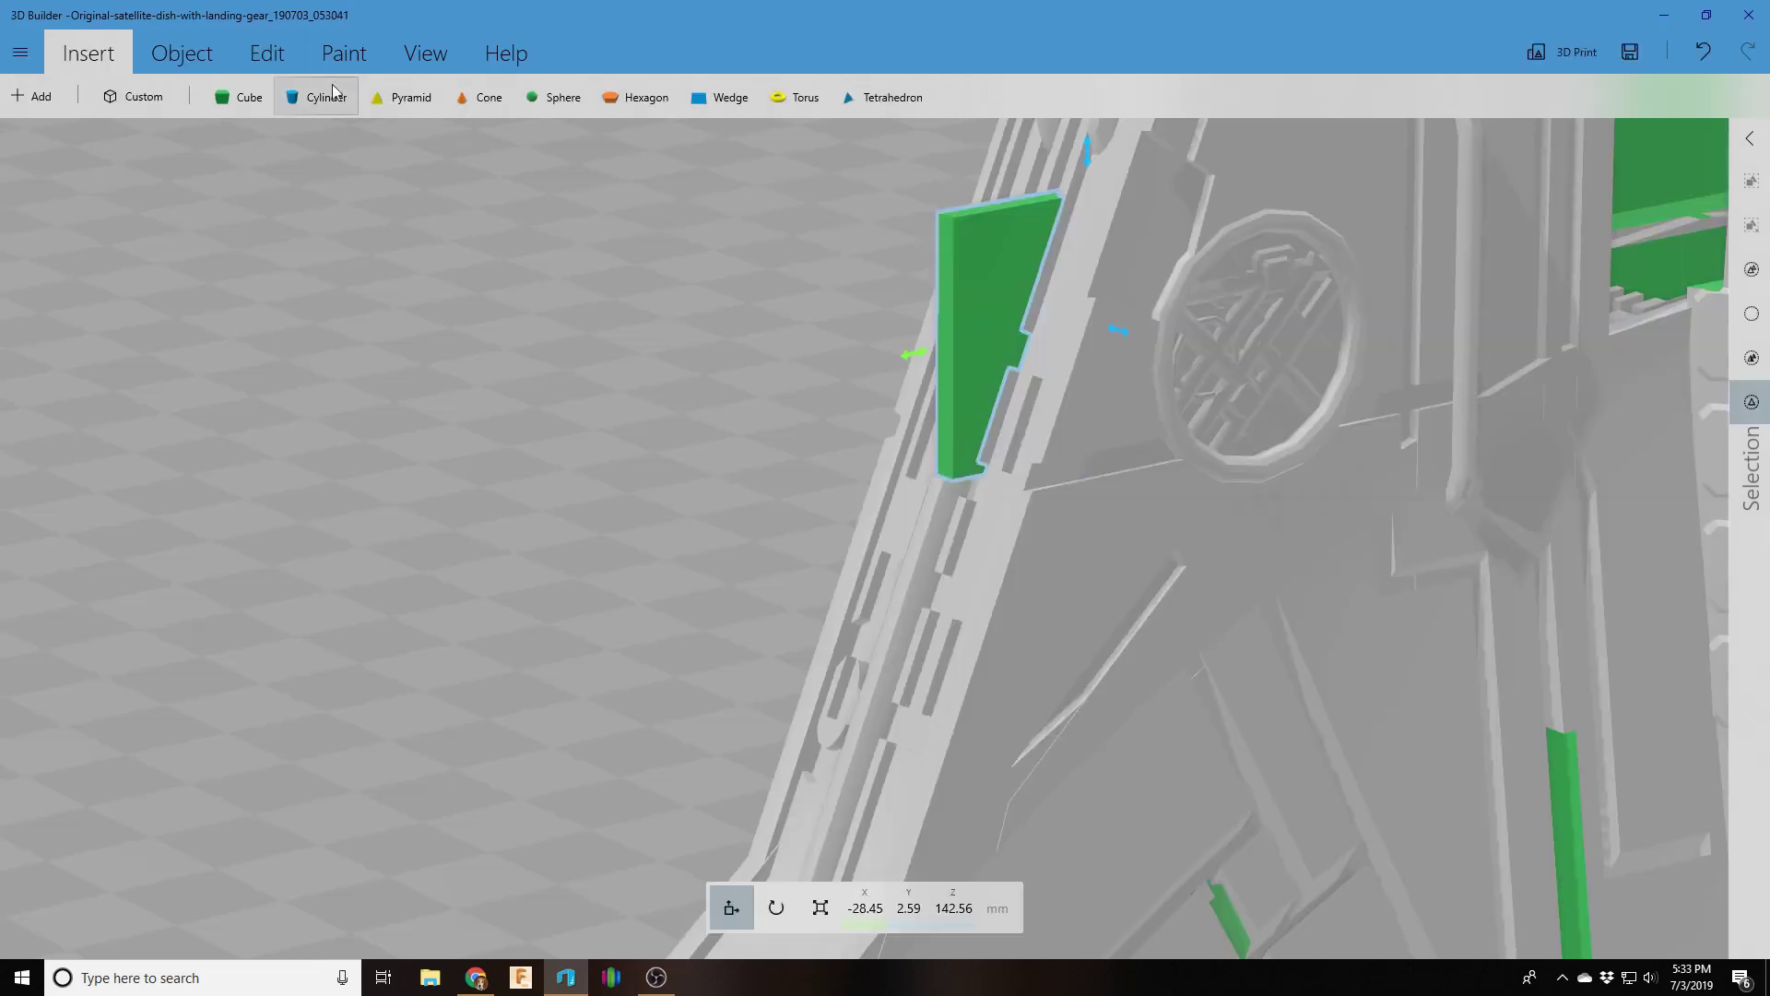
click(267, 52)
click(655, 107)
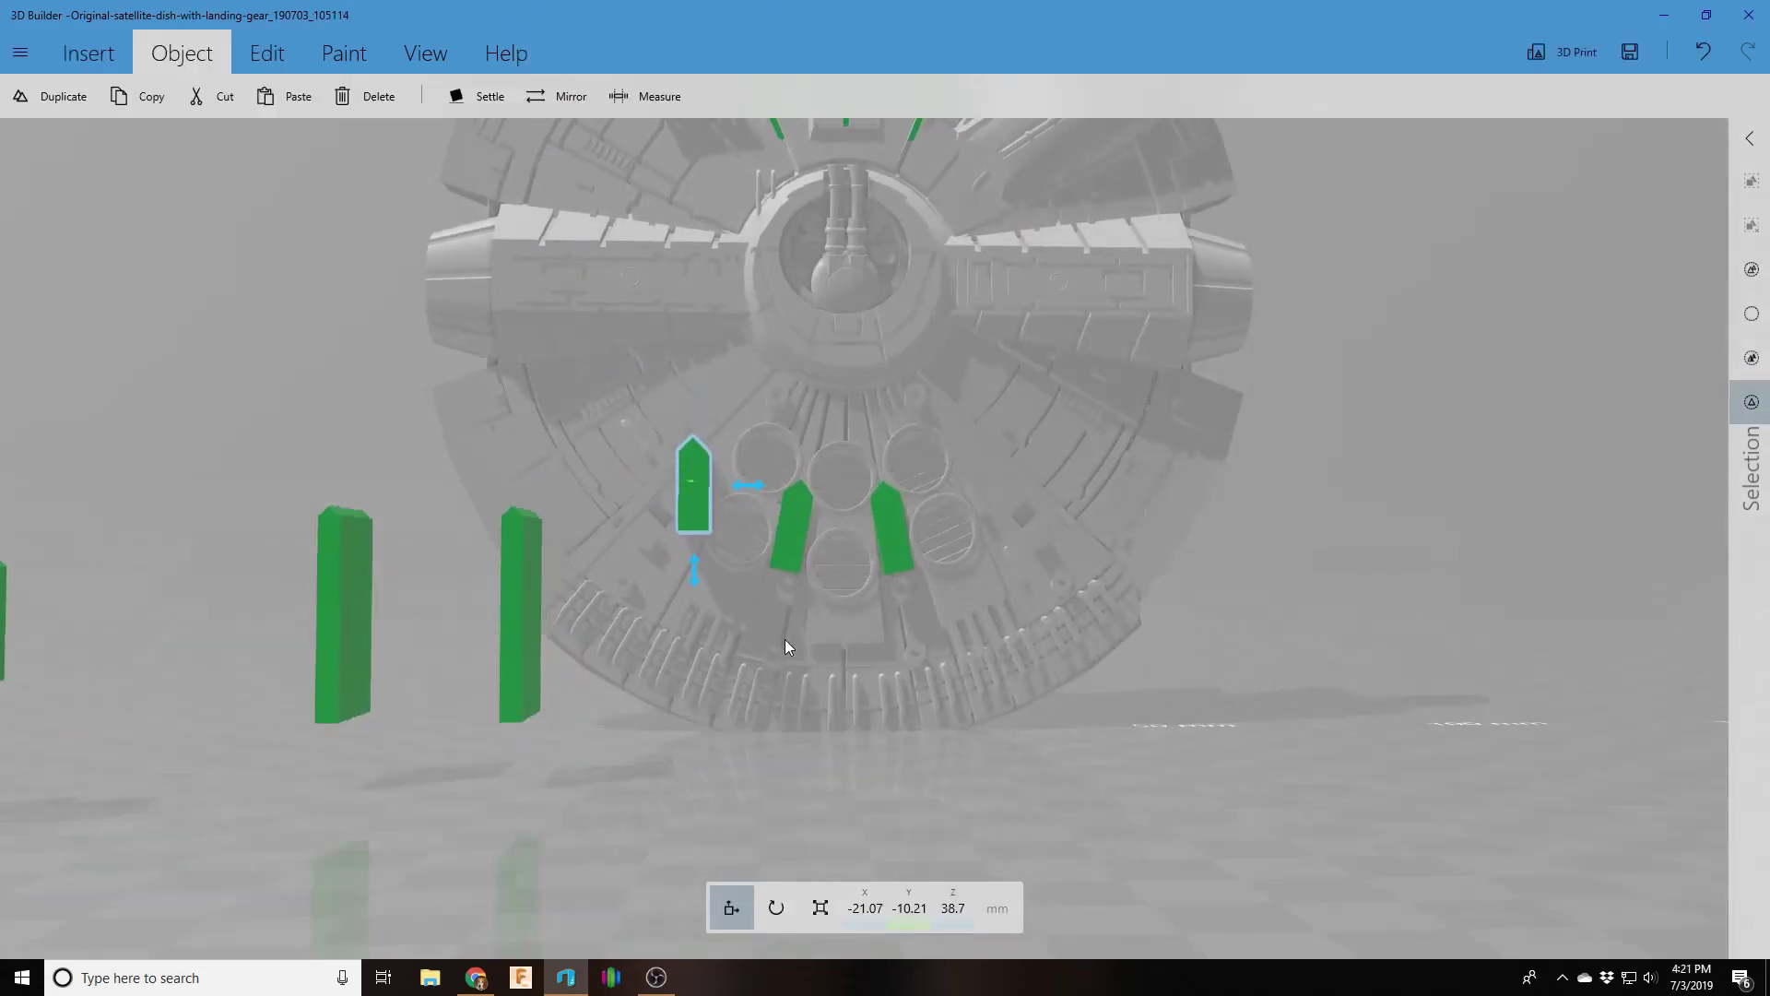
drag(756, 506, 701, 534)
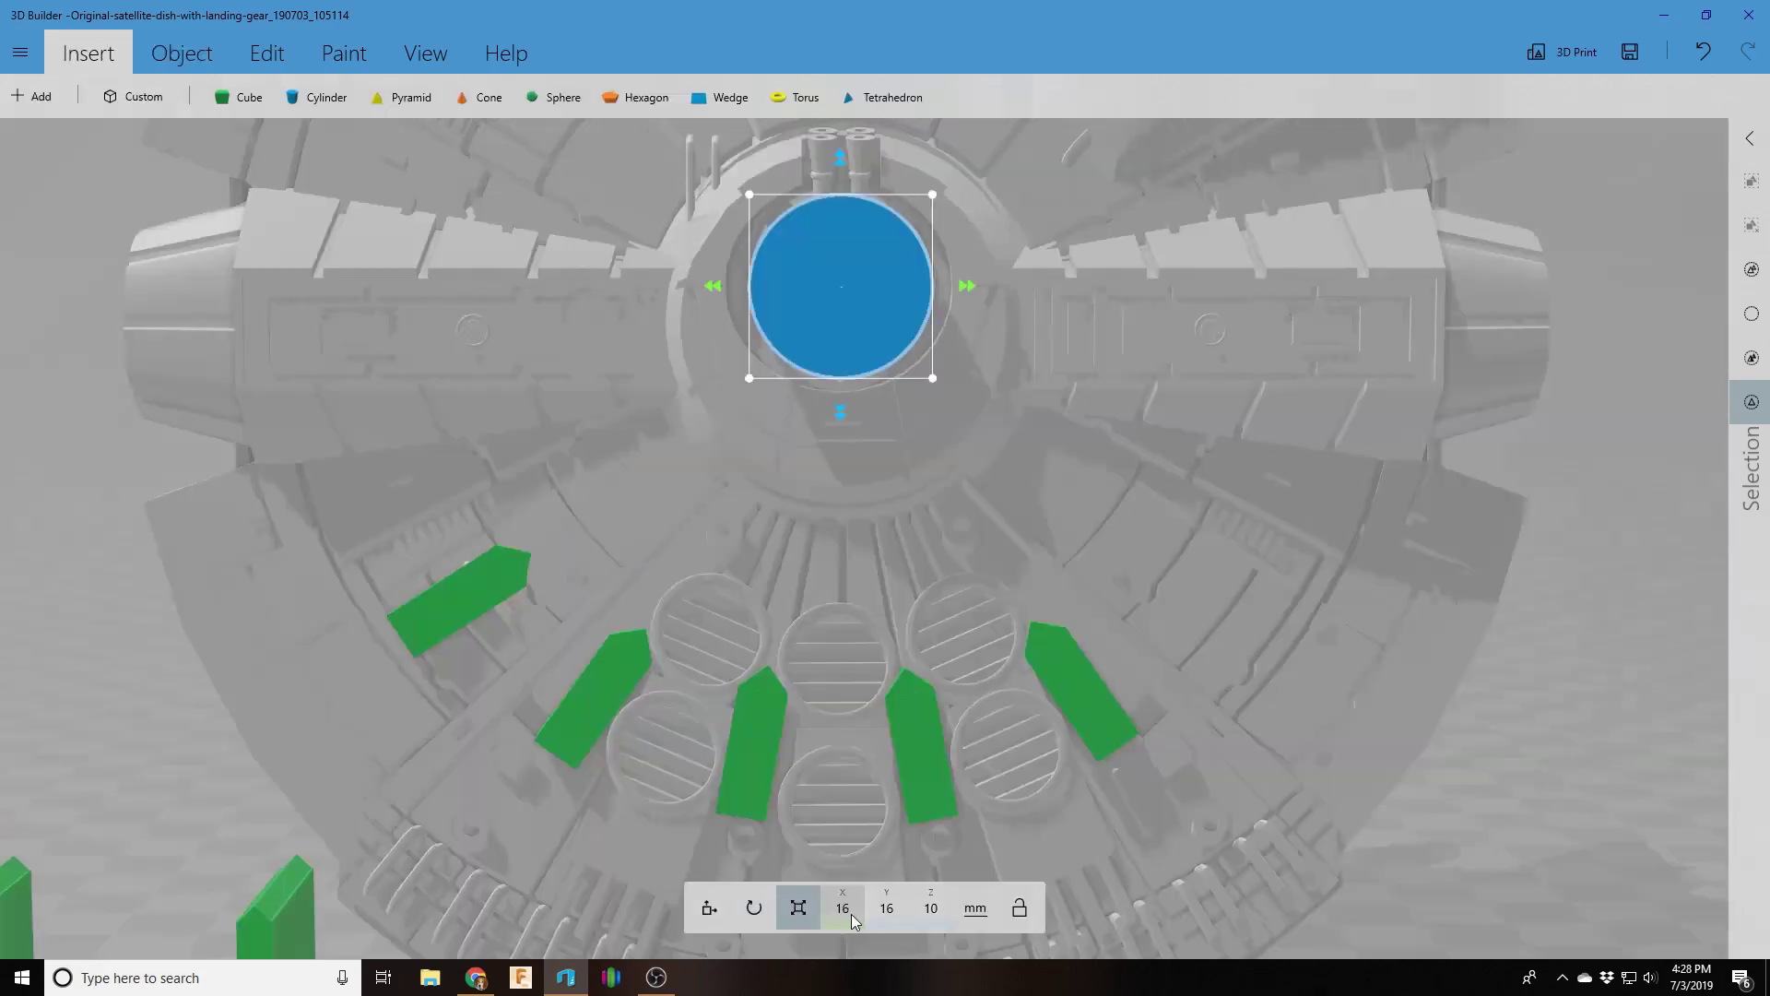
Step: Enlarge the blue cylinder over the hub to 64 × 64 mm and accept the size
click(843, 909)
text(64)
key(Tab)
text(64)
key(Return)
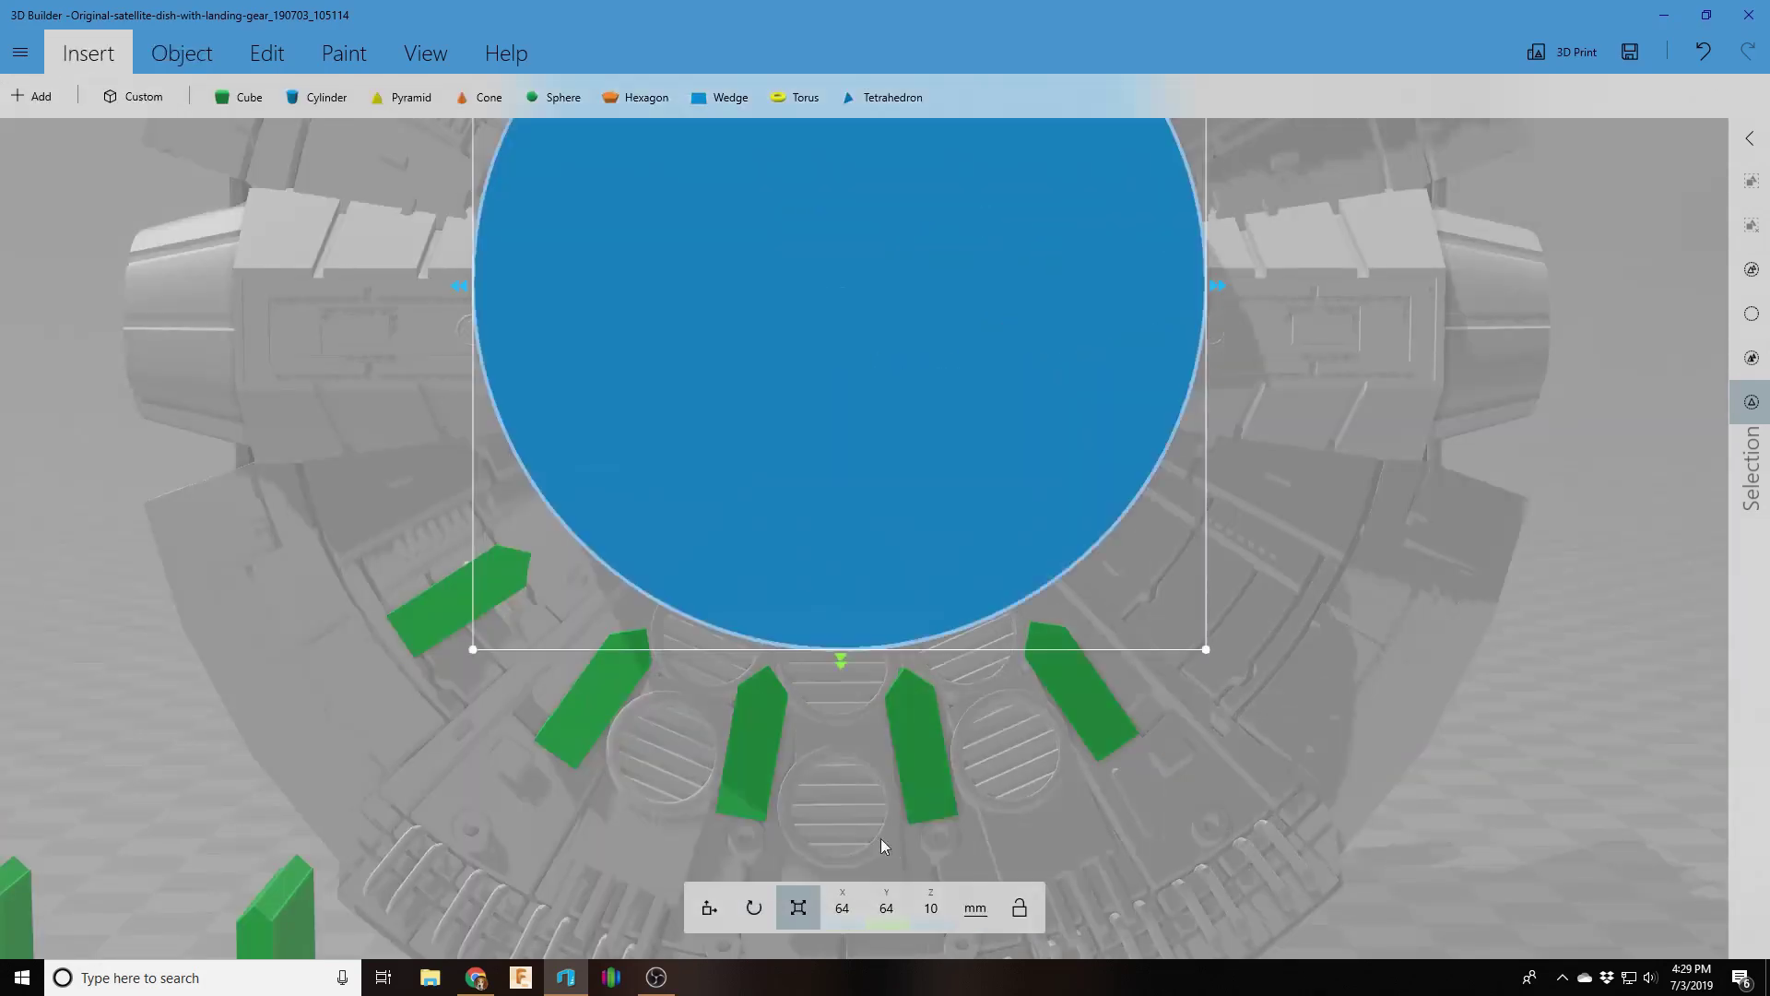
click(865, 847)
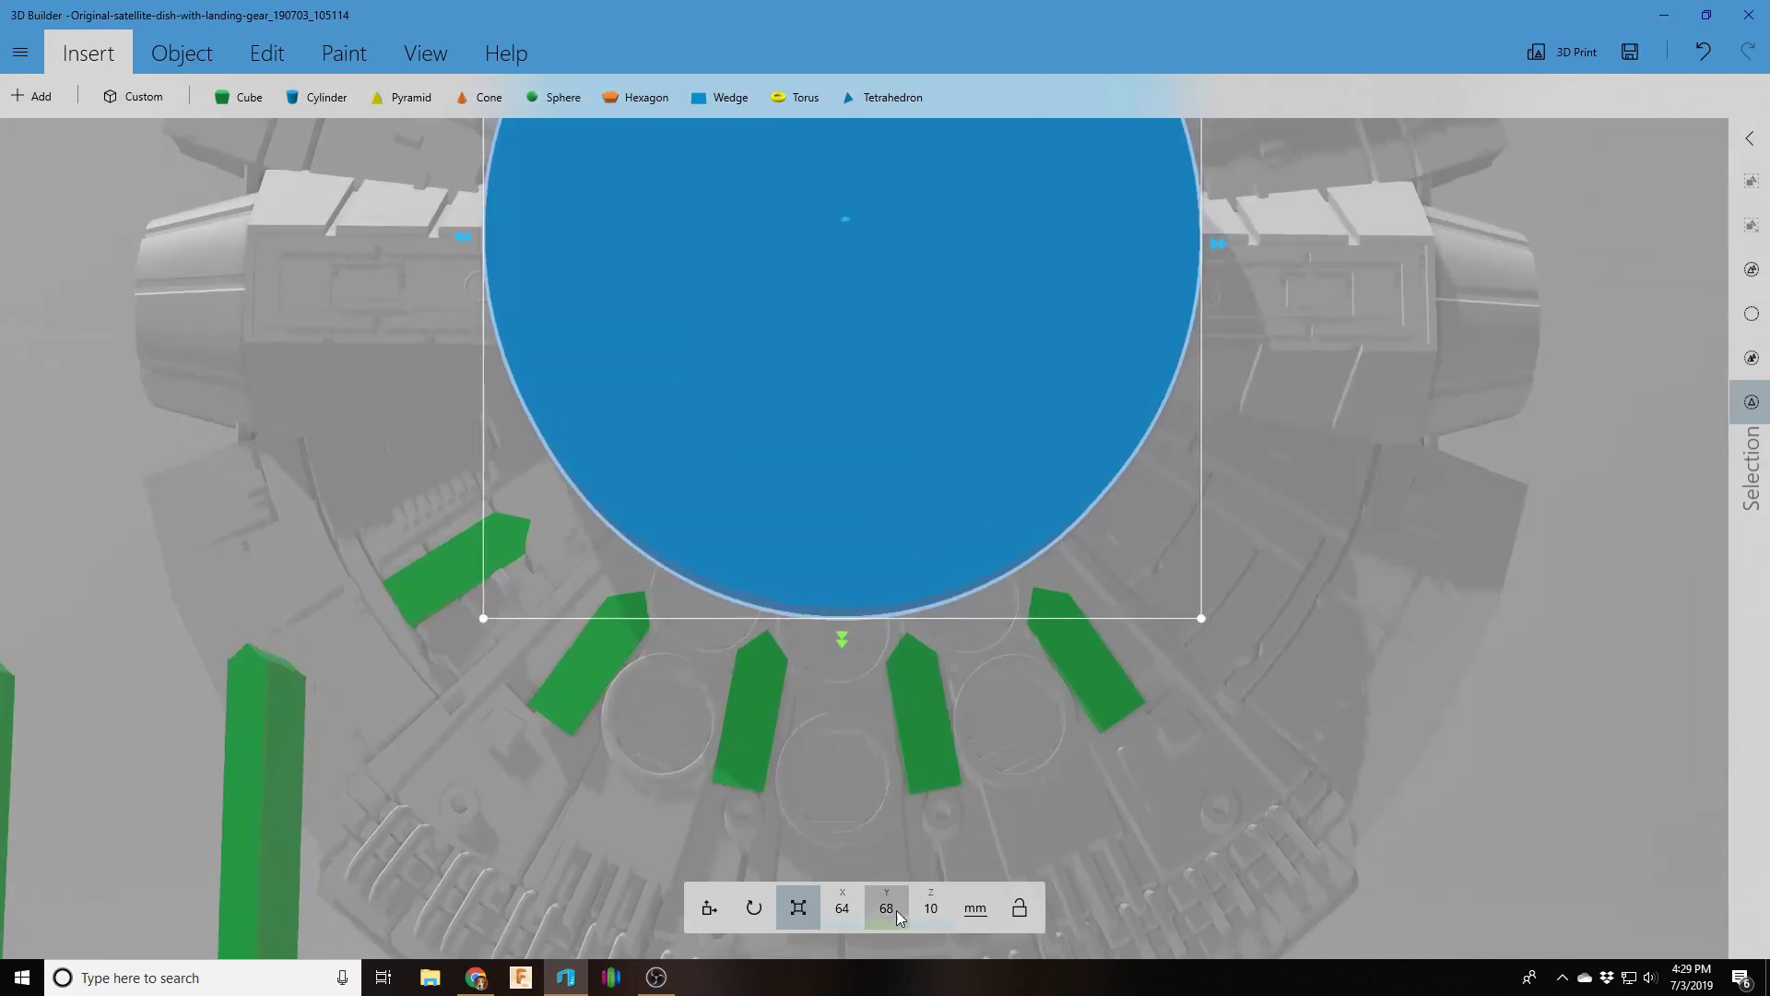
click(842, 908)
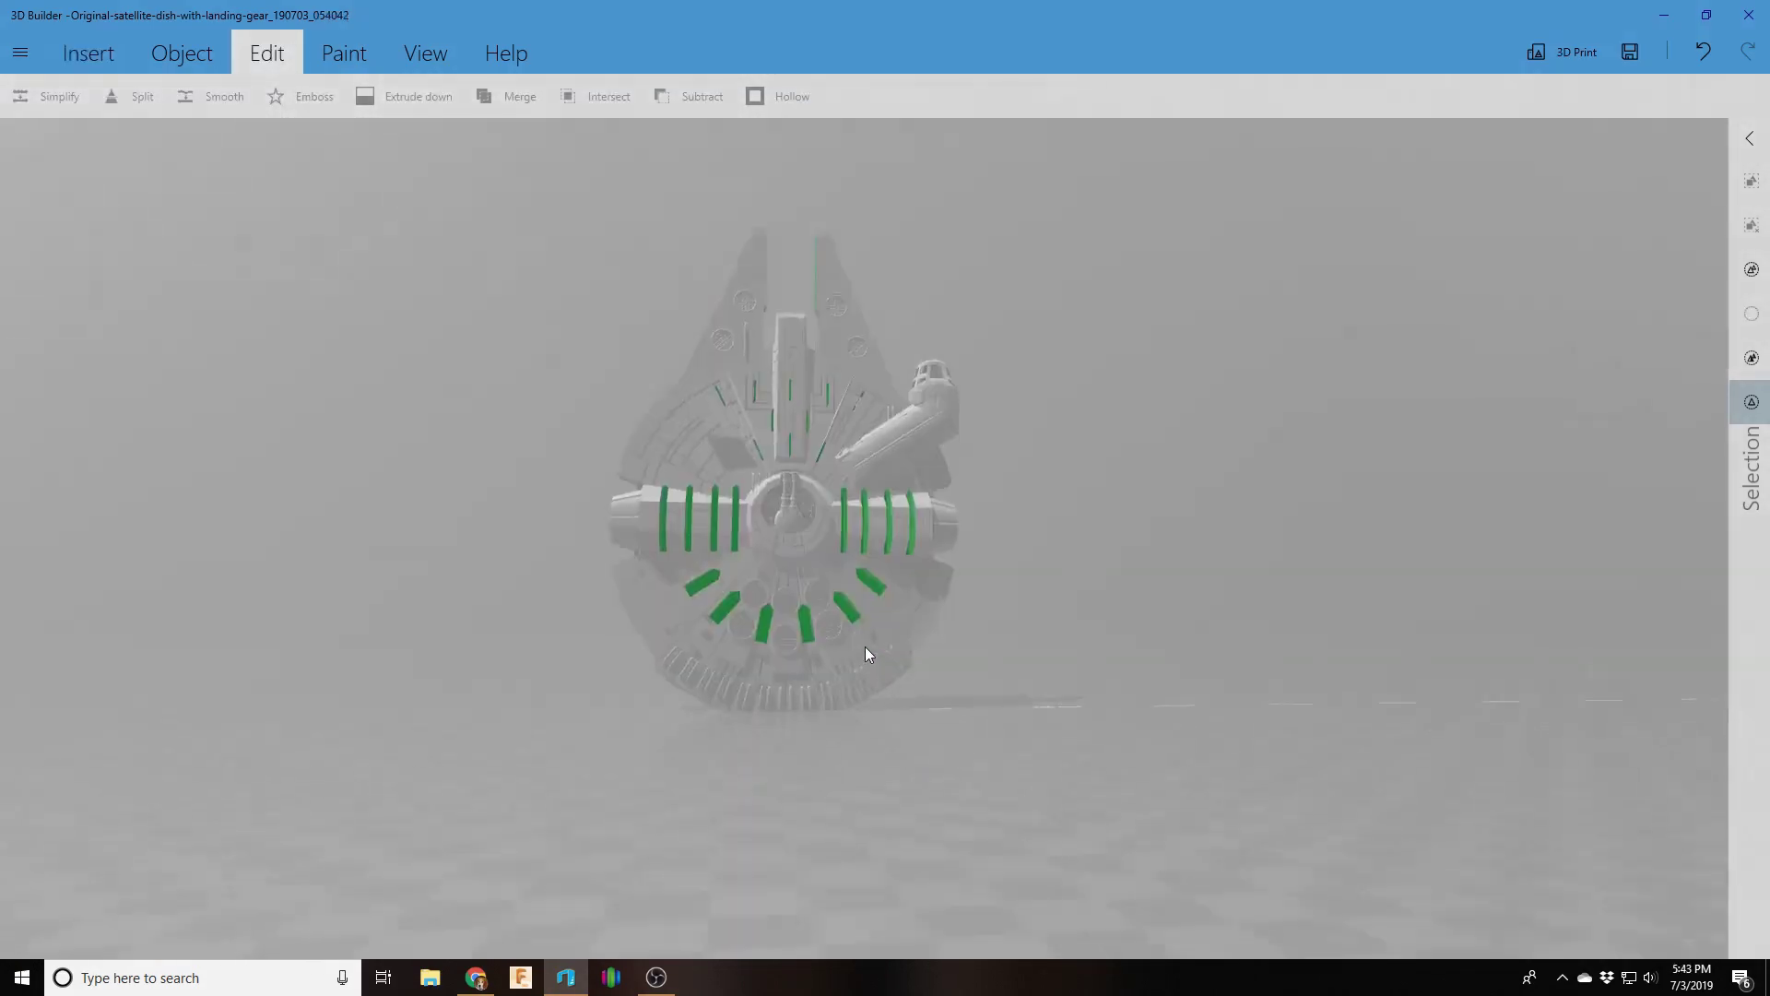
Step: Save the model as MemoryFalcon.stl using the STL file type
click(20, 53)
click(22, 201)
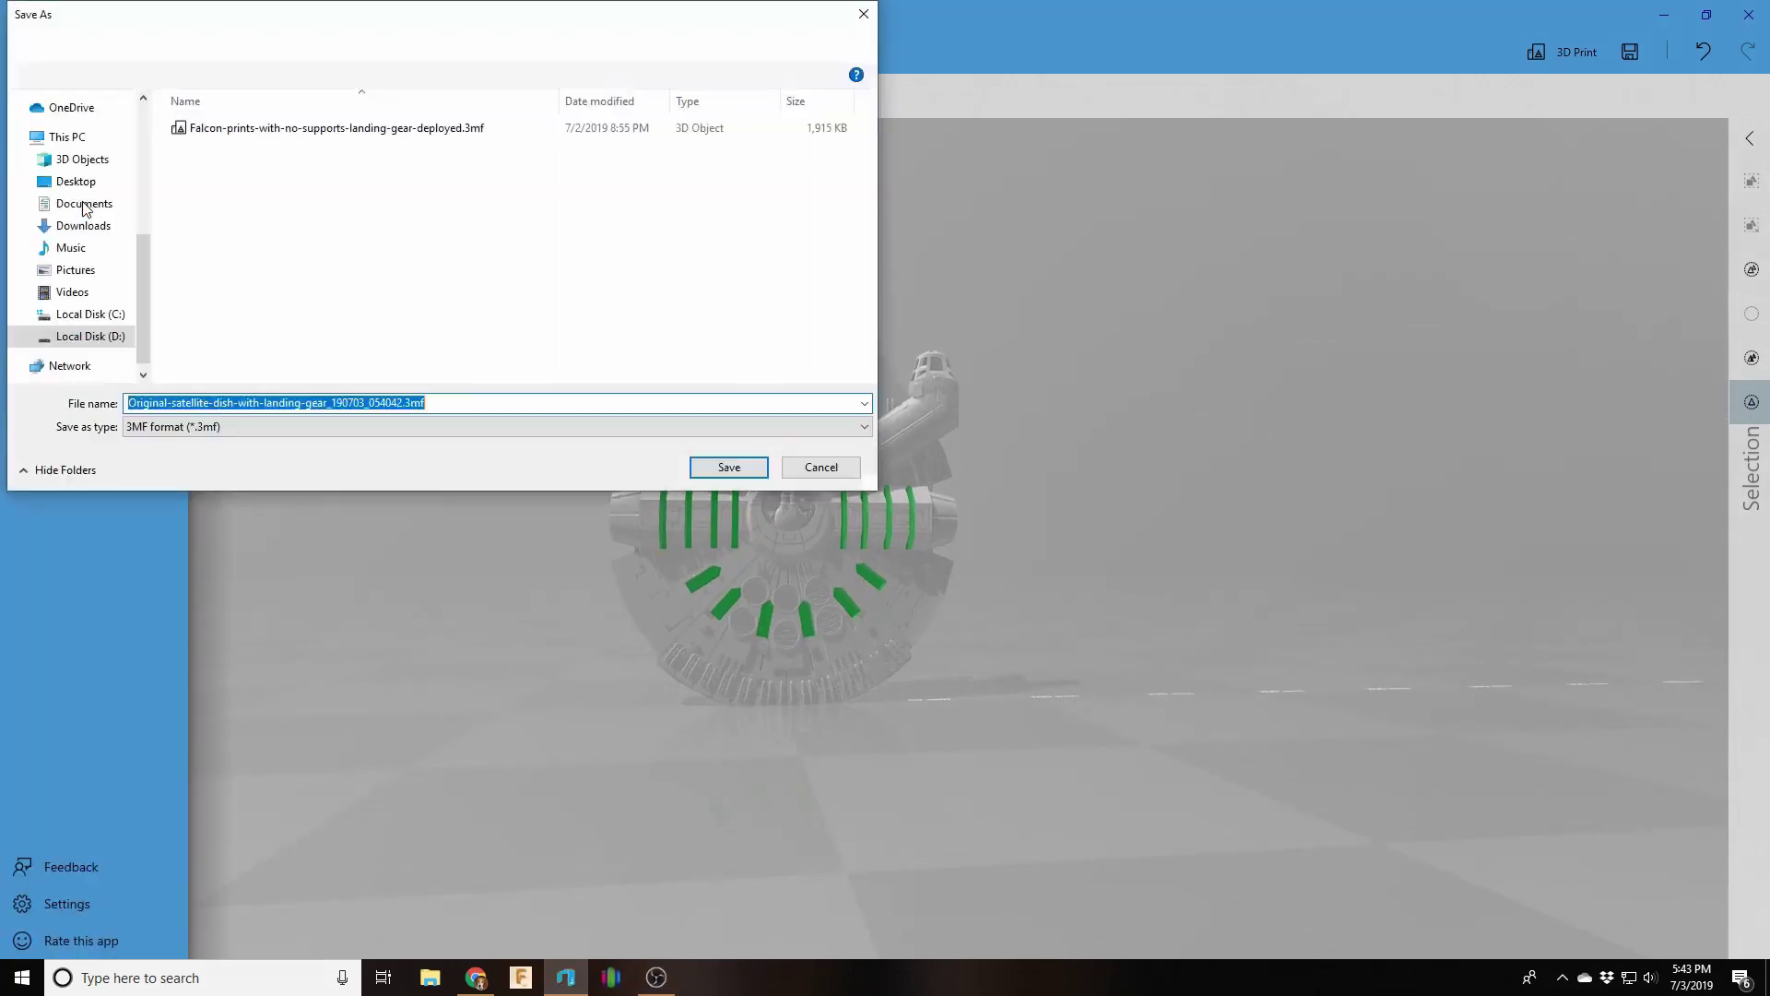
click(864, 428)
click(249, 458)
double_click(403, 403)
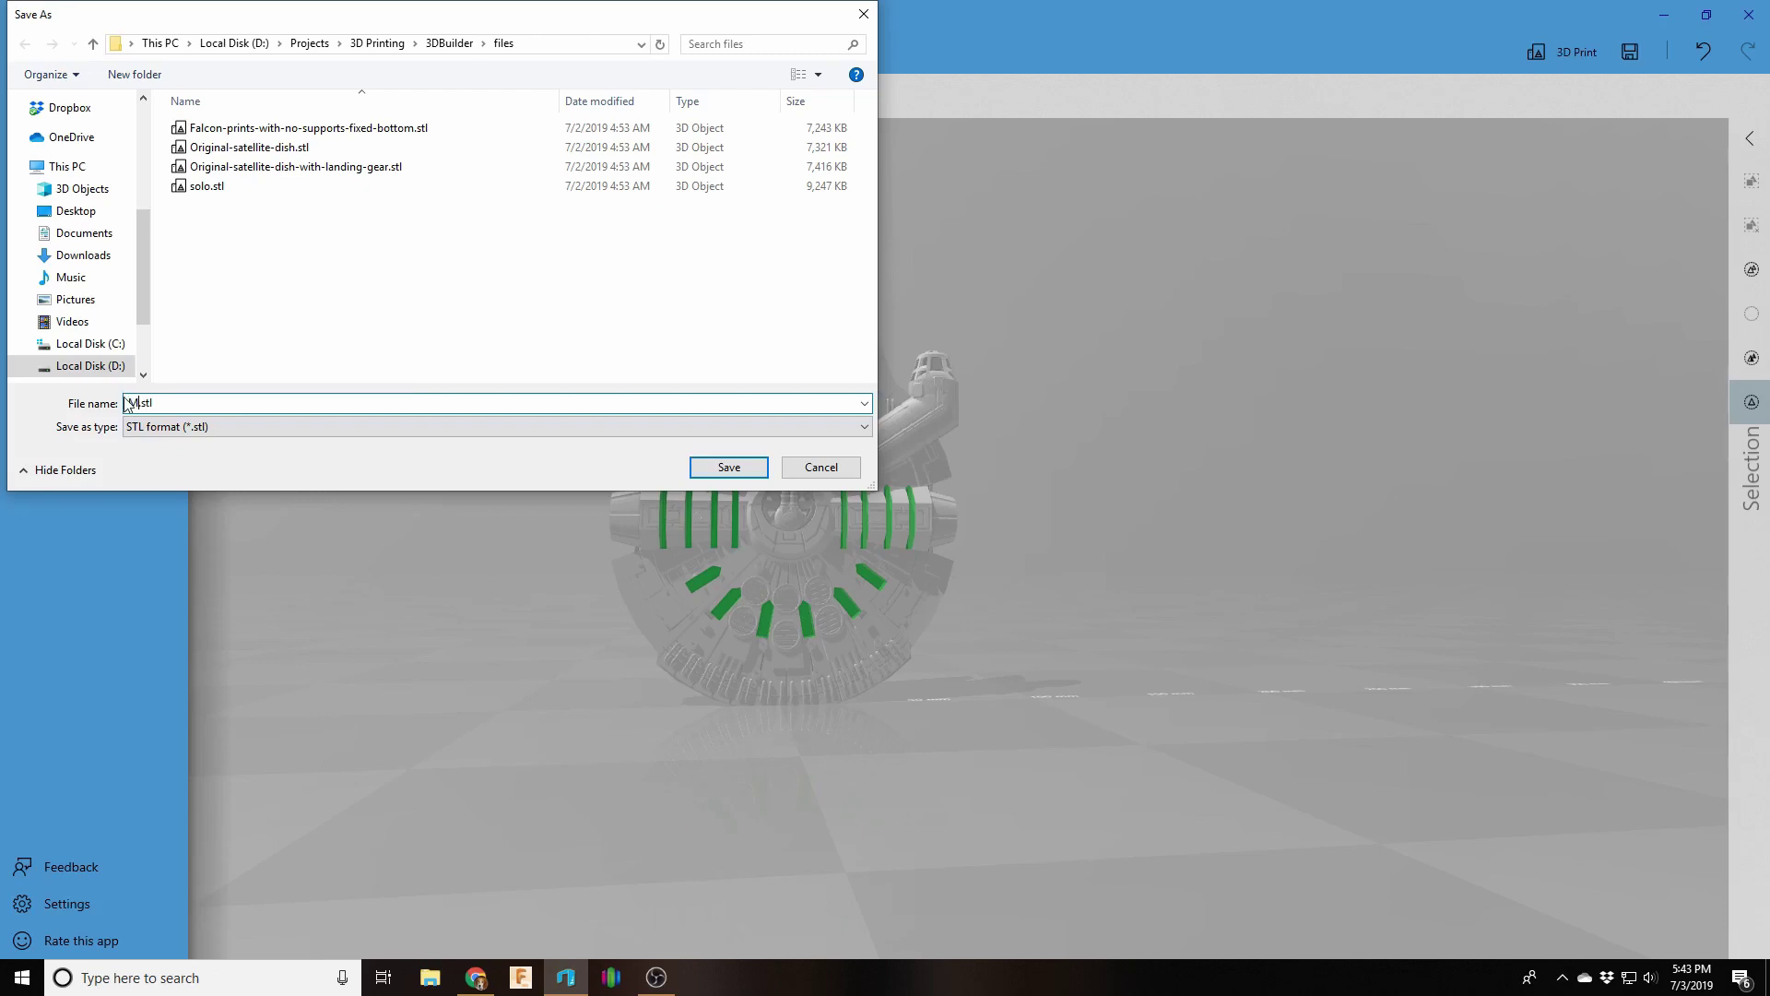
click(728, 468)
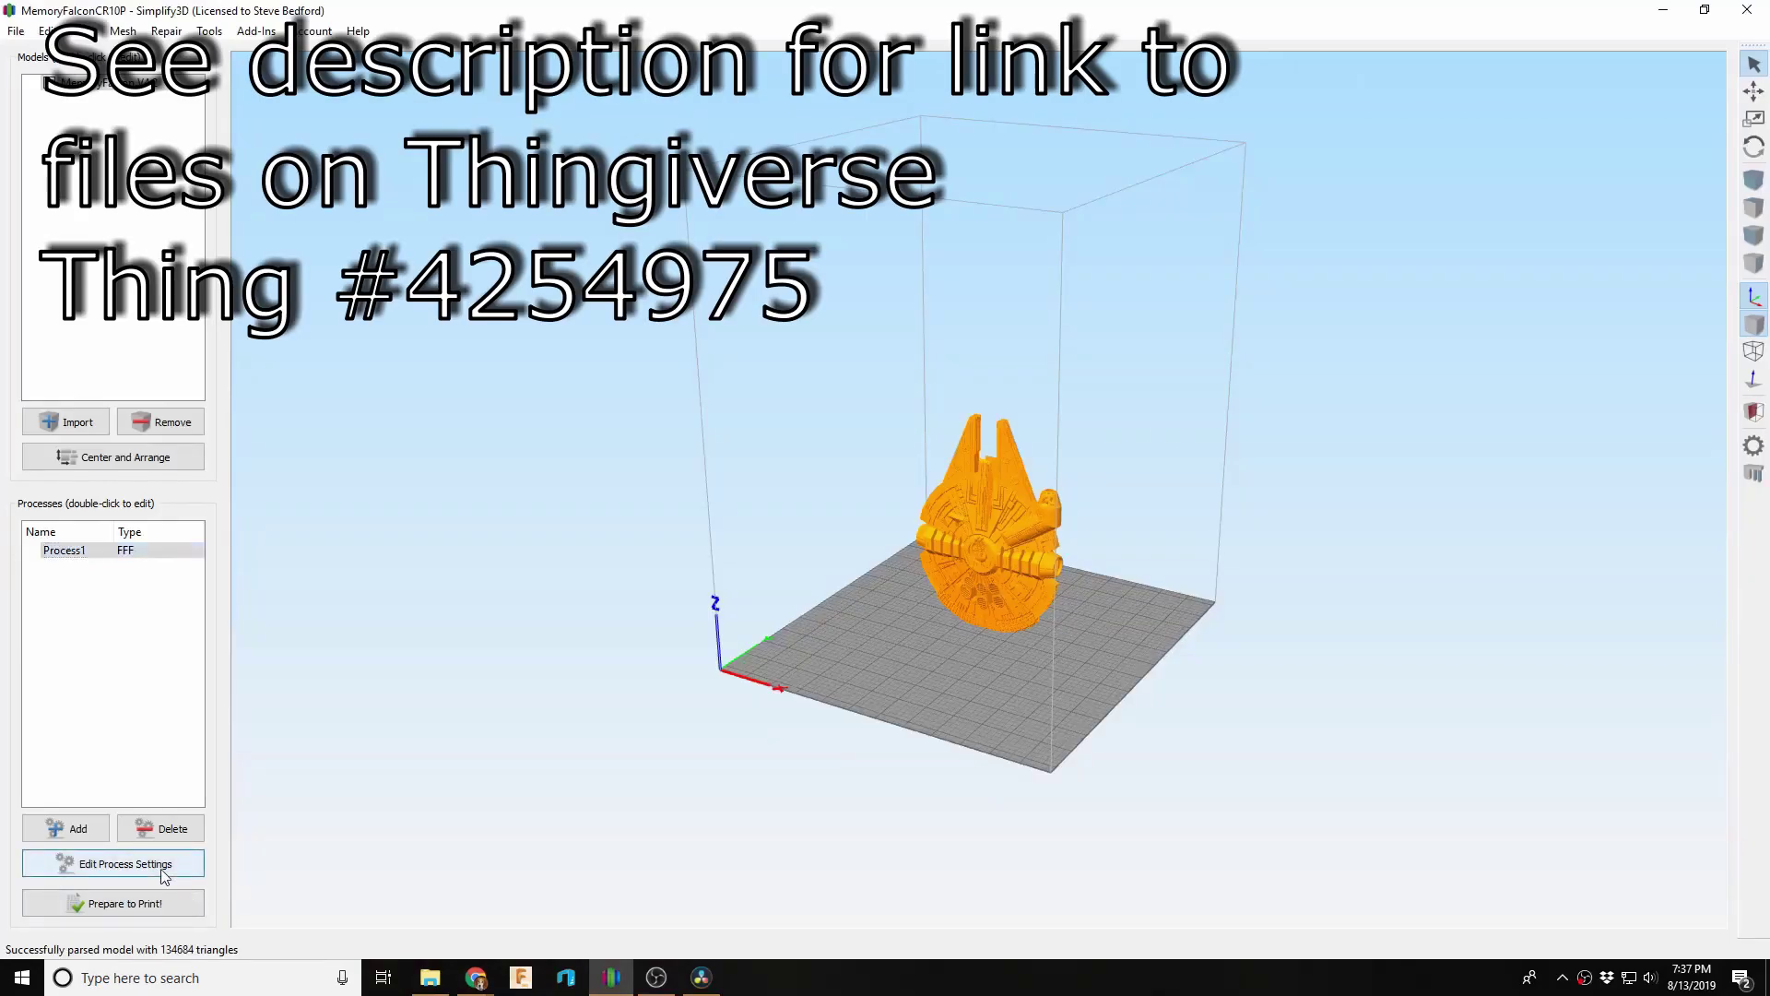
click(165, 867)
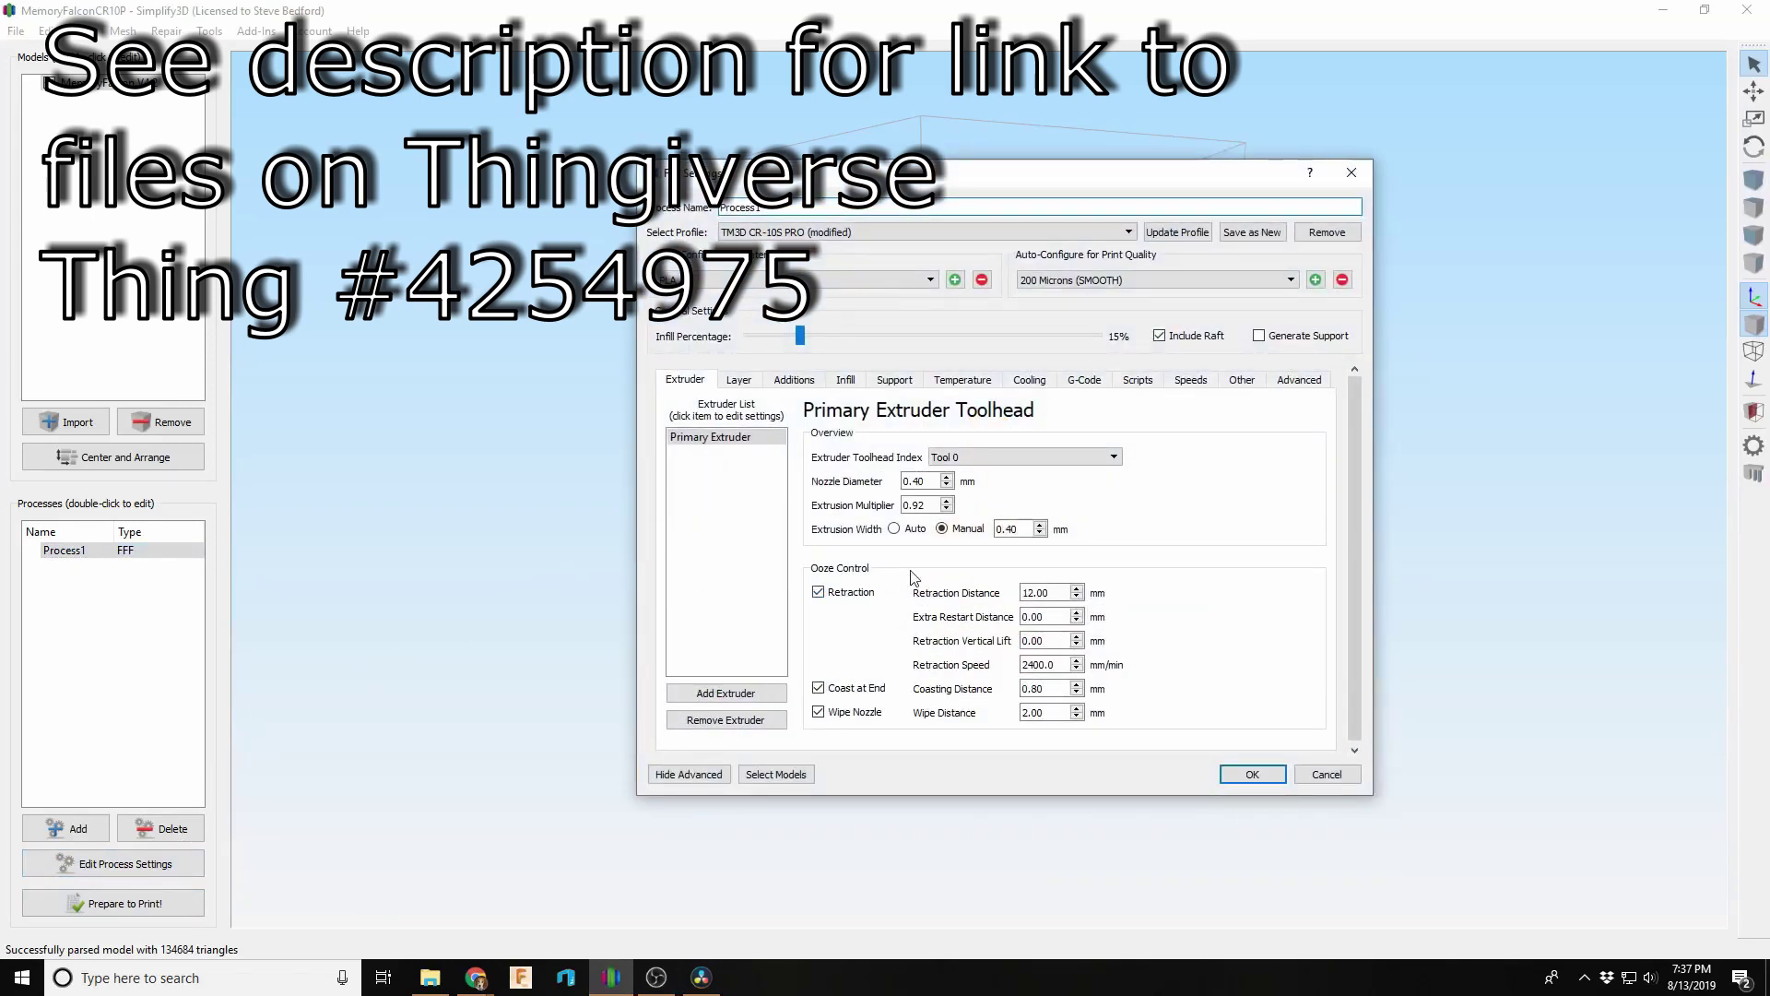
Step: Review Process1's layer and 15% infill settings, accept them, and run Prepare to Print
click(737, 380)
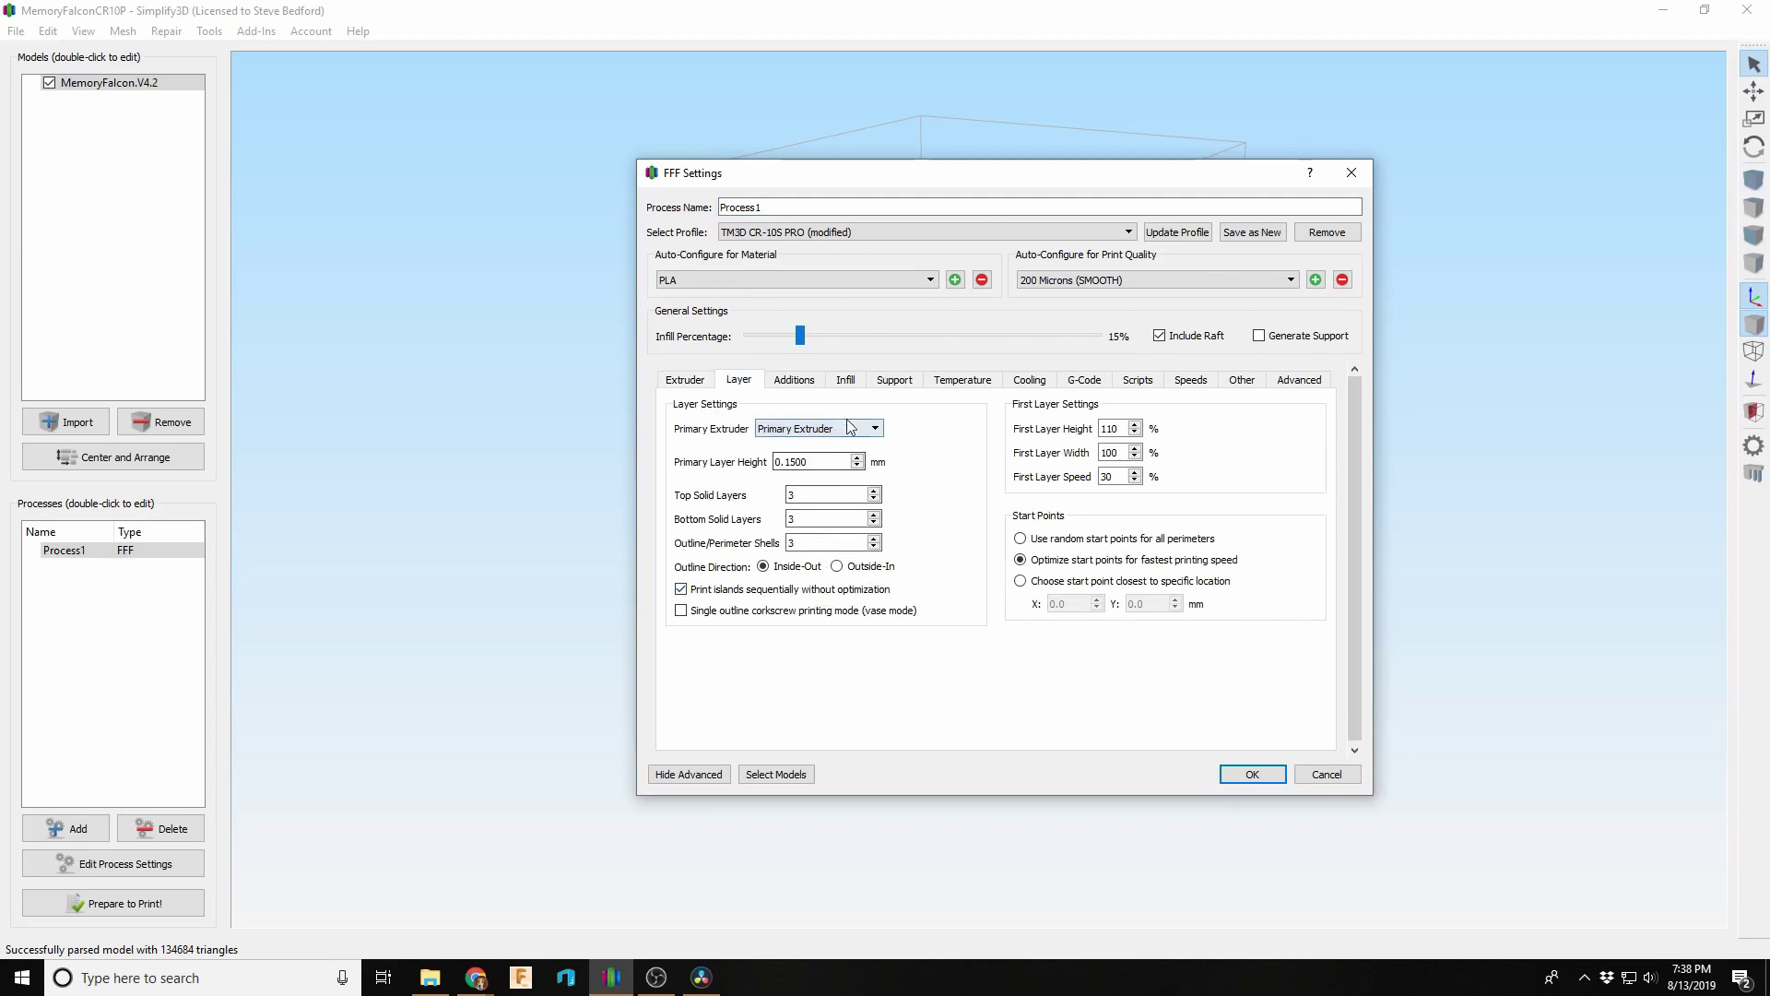
click(841, 382)
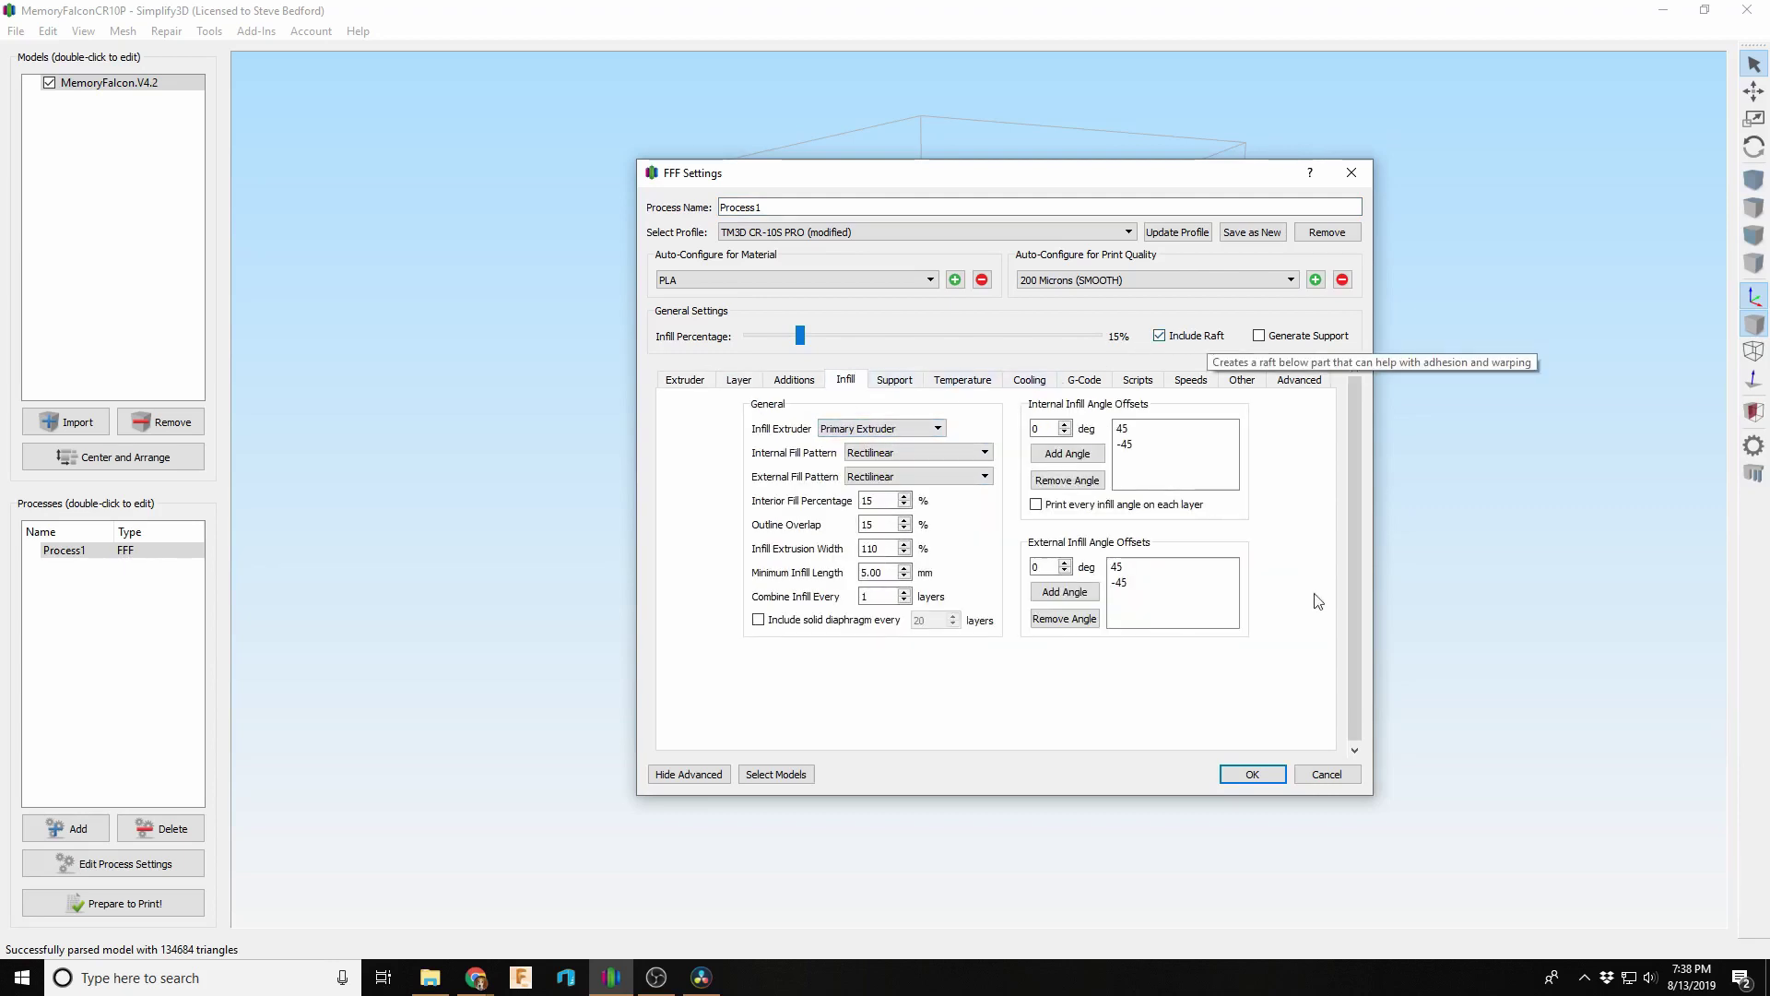
click(1254, 775)
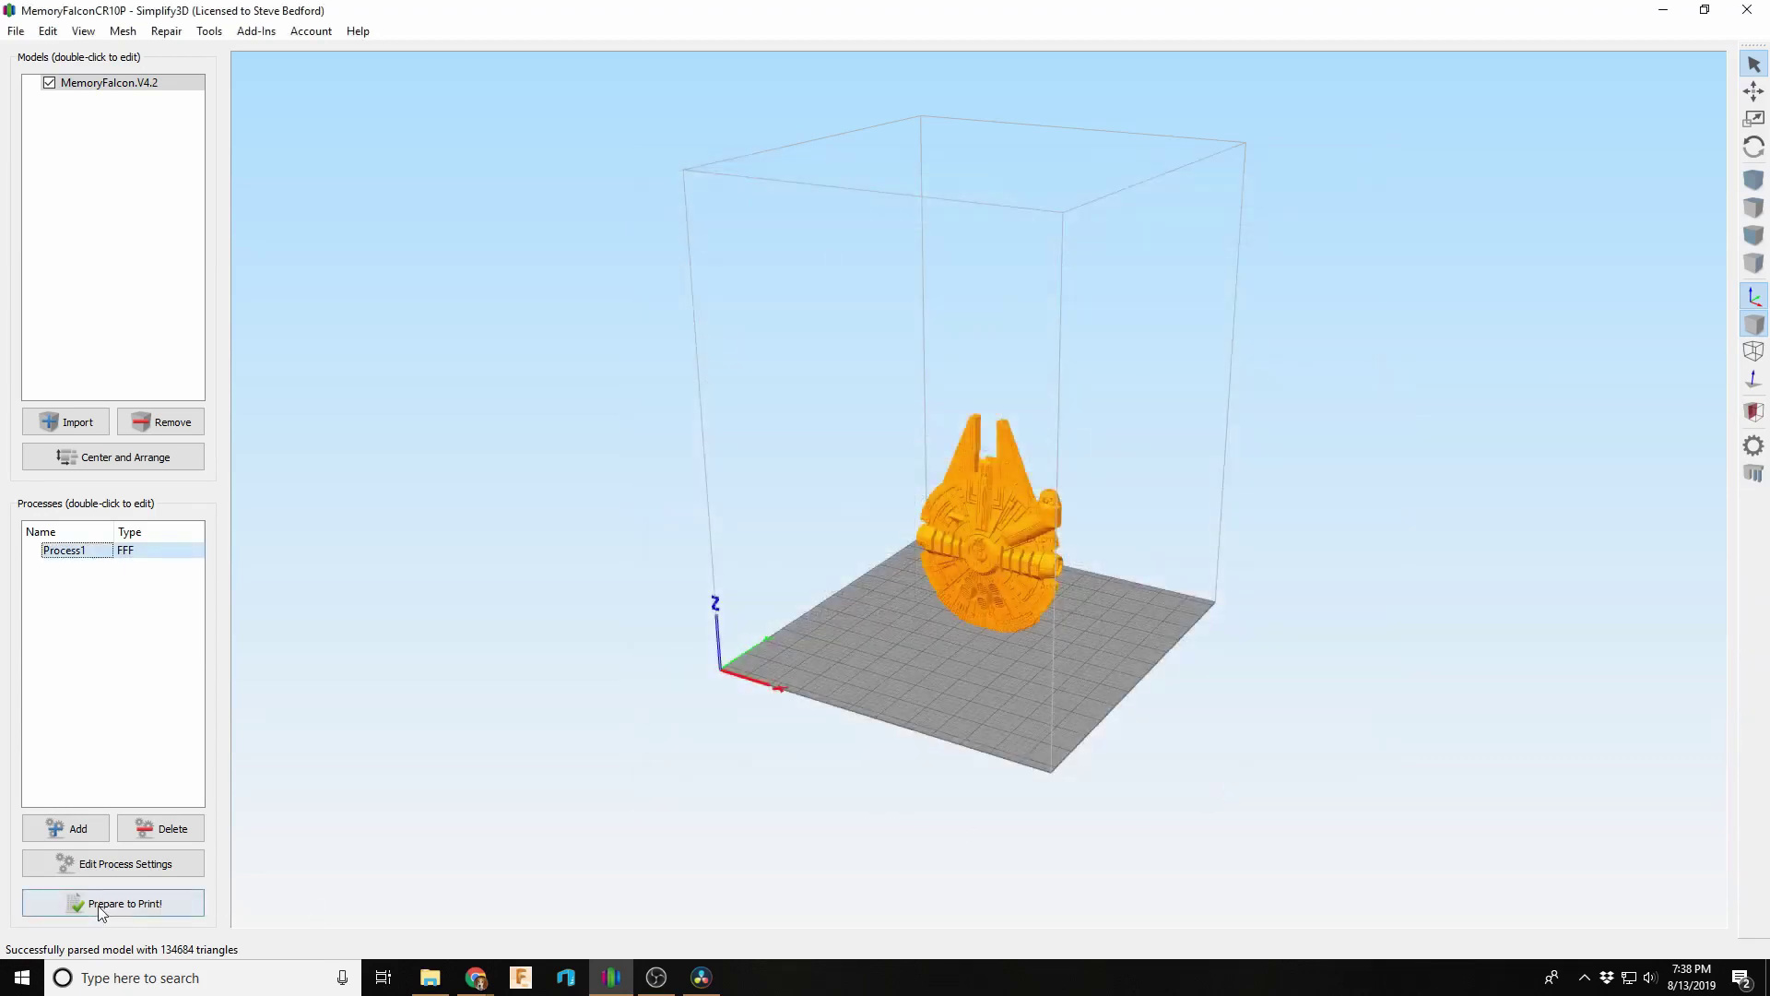
click(79, 900)
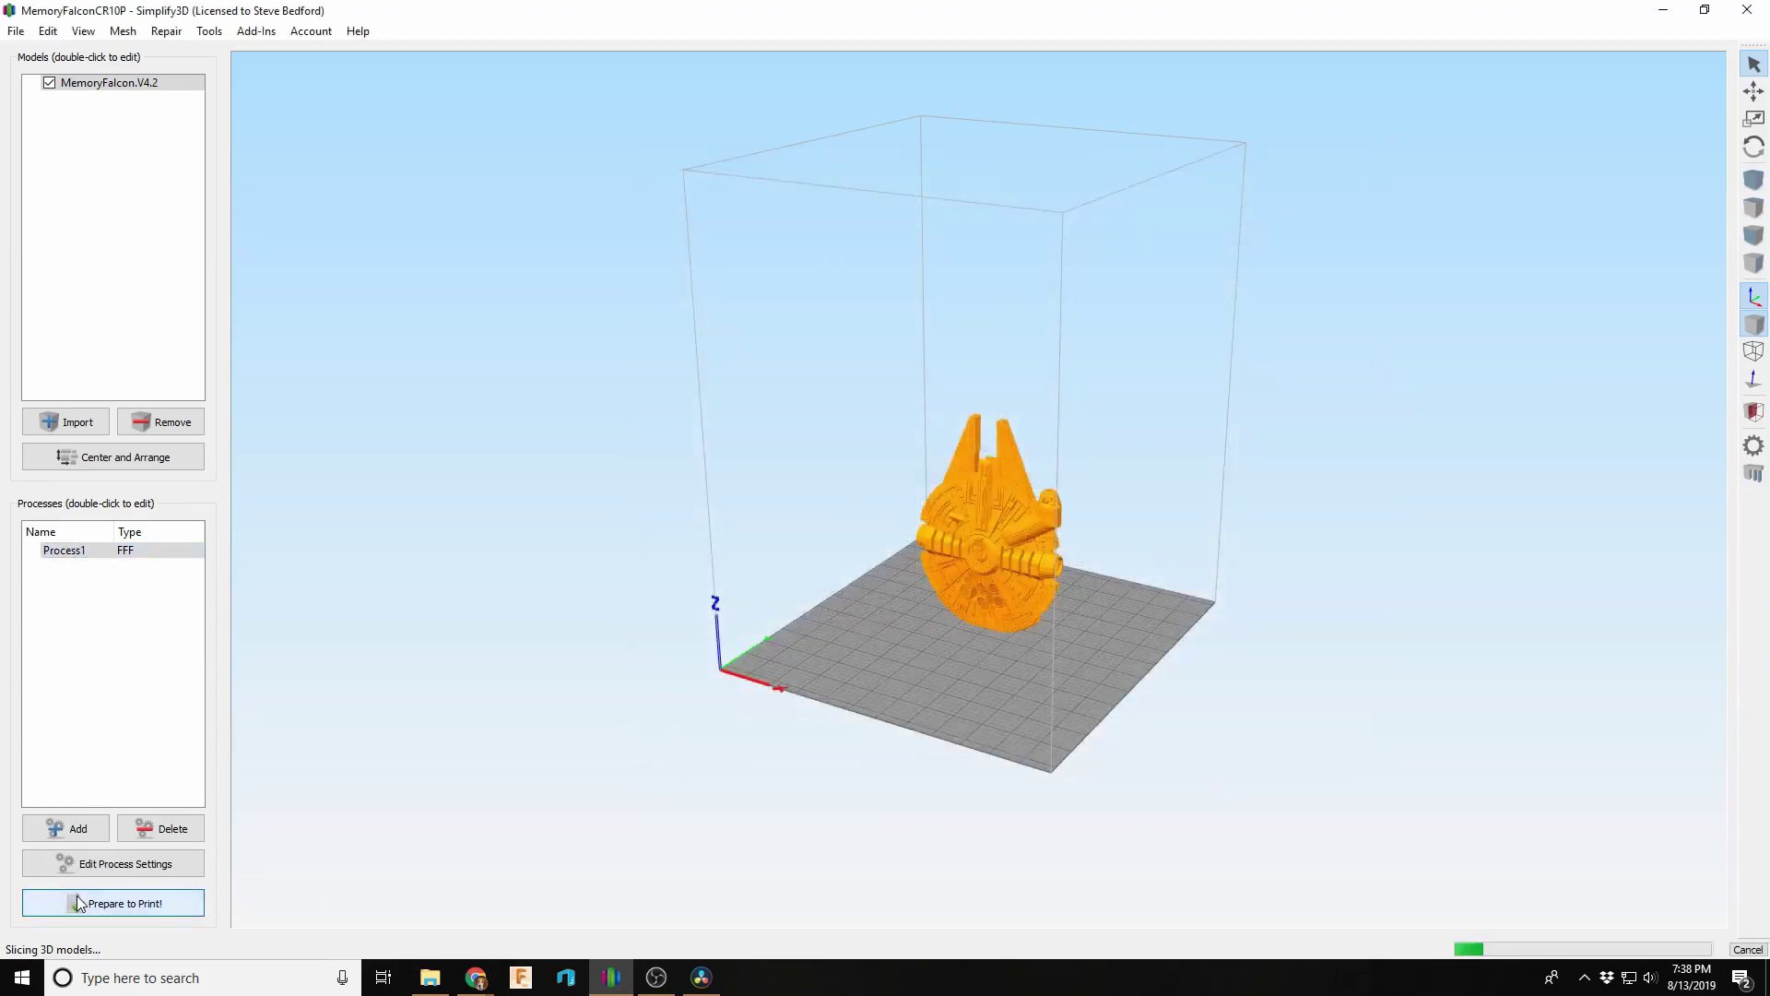